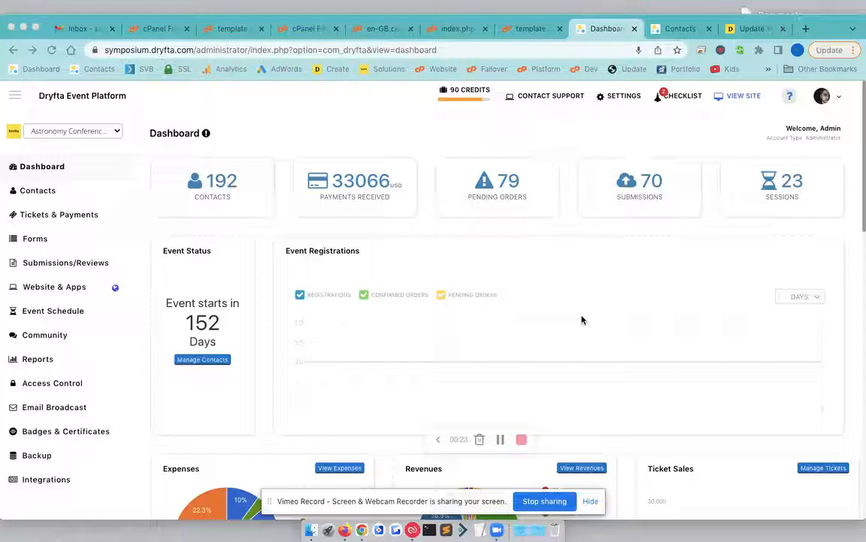
- Enable manual matchmaking under Matchmaking Settings in the contact settings and save them
left_click(47, 191)
left_click(54, 195)
left_click(67, 276)
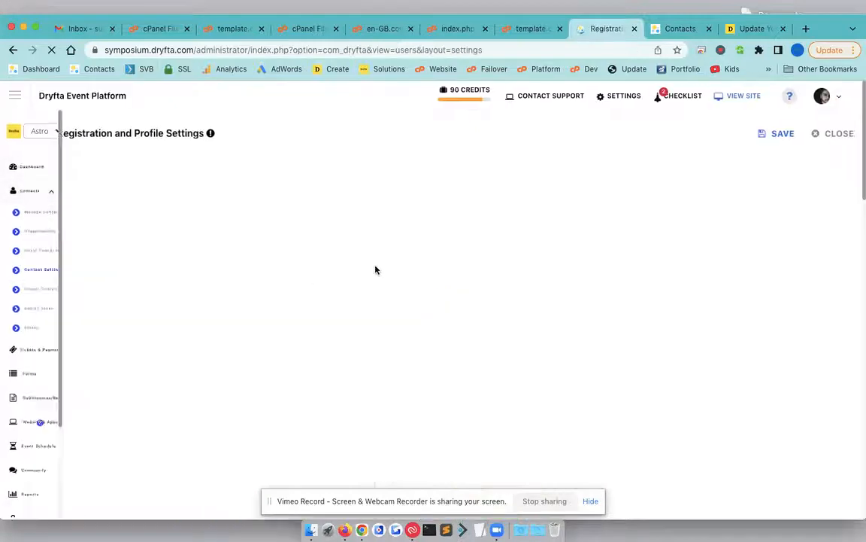
scroll(372, 316, "down", 10)
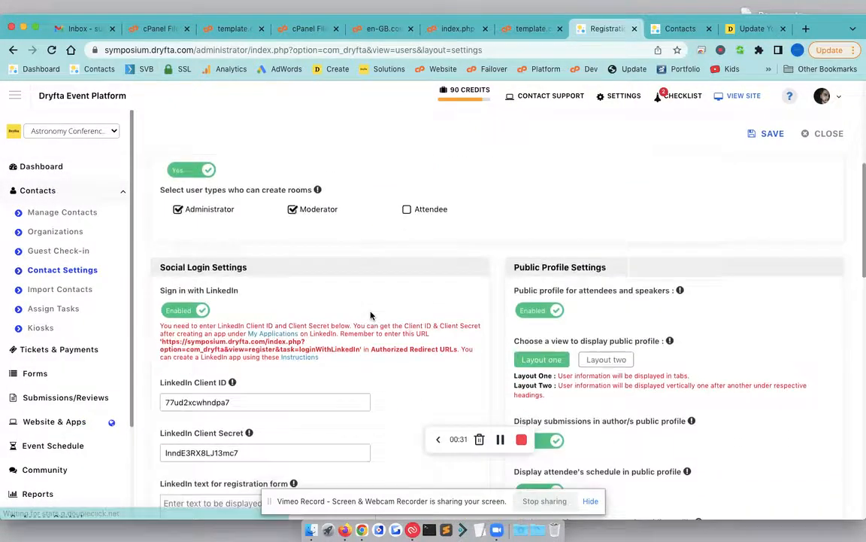
scroll(371, 315, "down", 15)
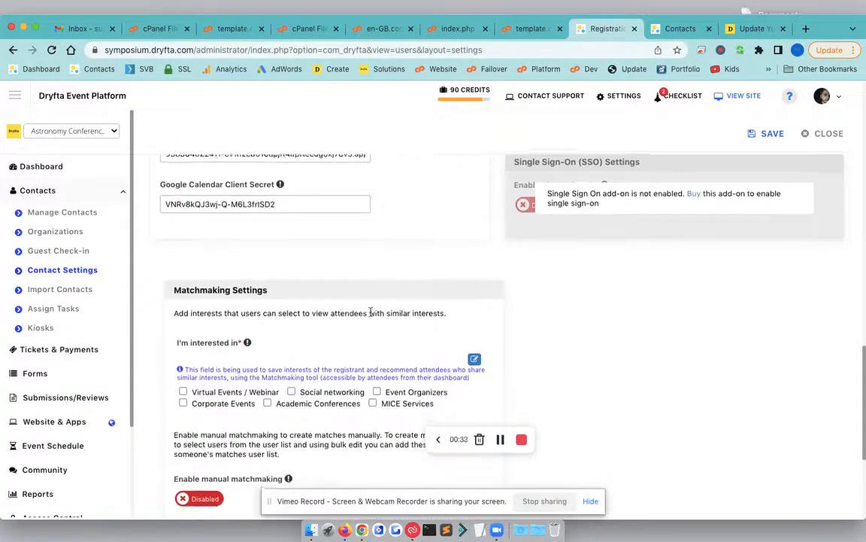
scroll(299, 241, "down", 2)
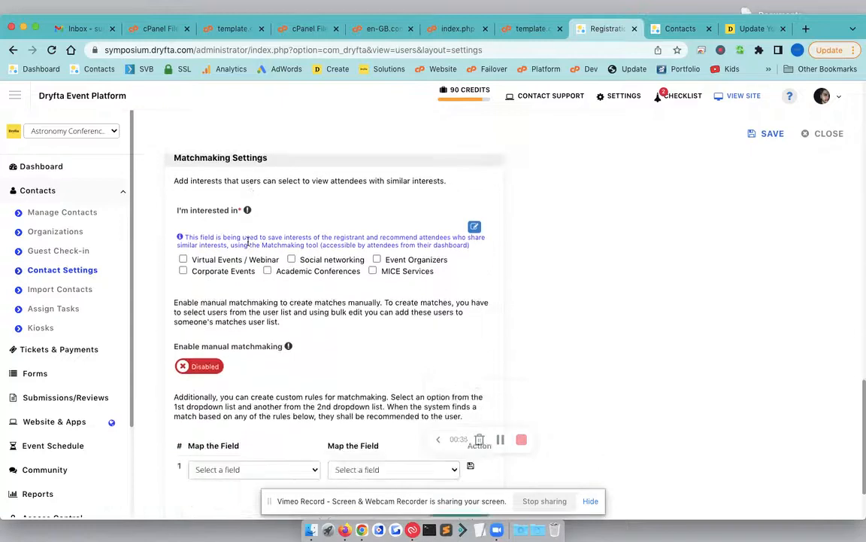
left_click(202, 366)
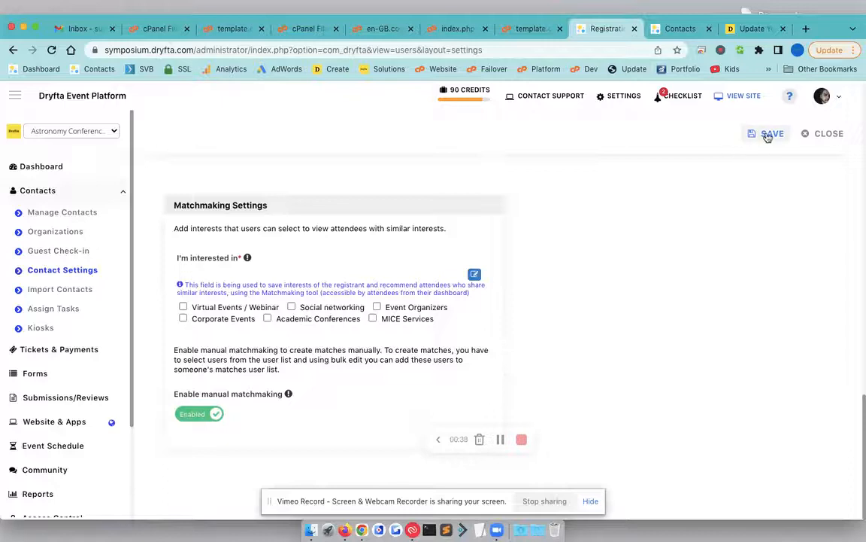
left_click(768, 135)
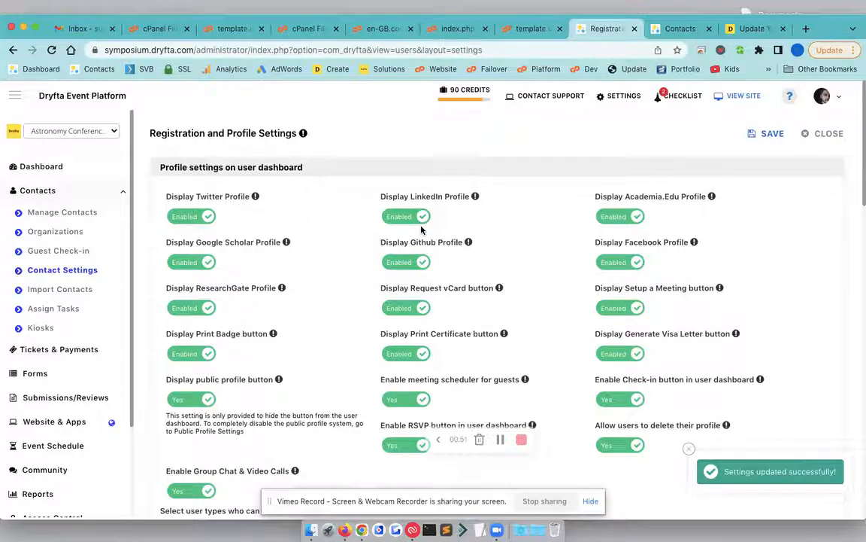
- Filter the managed contacts to attendees and select the contacts in rows 3, 13 and 14
left_click(69, 216)
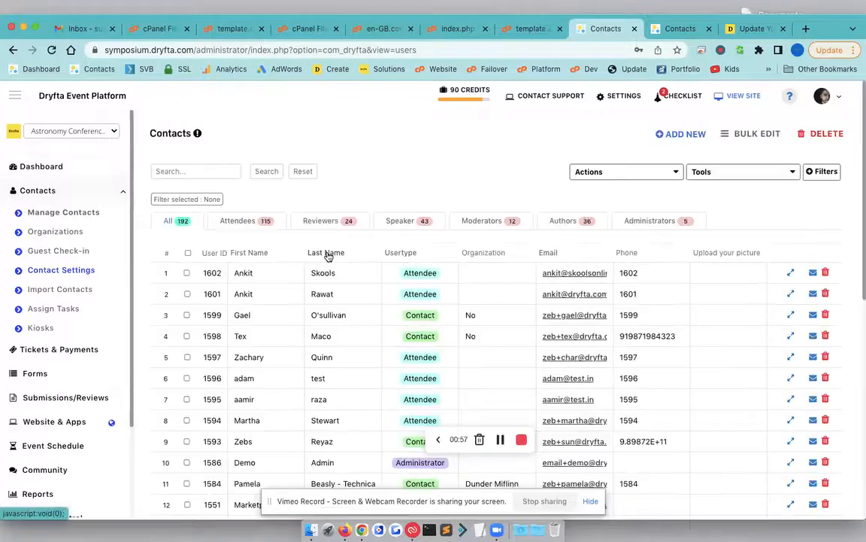
left_click(245, 225)
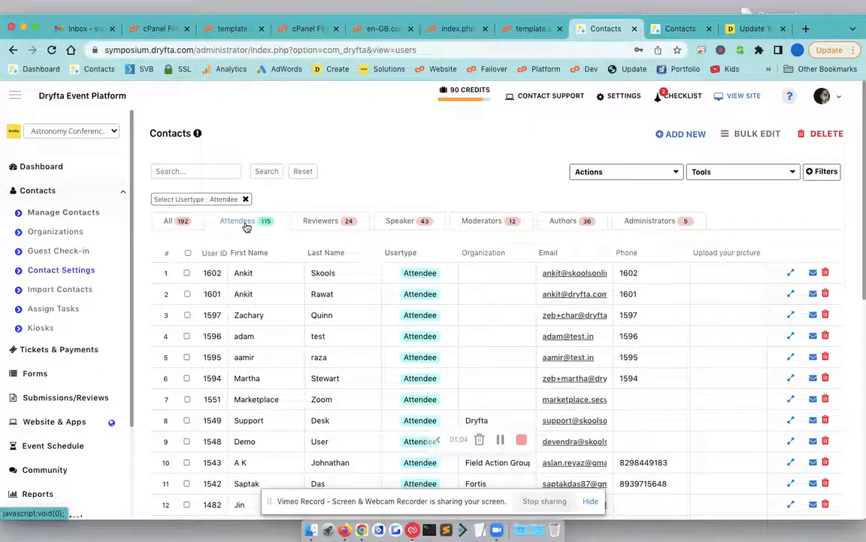
scroll(286, 322, "down", 3)
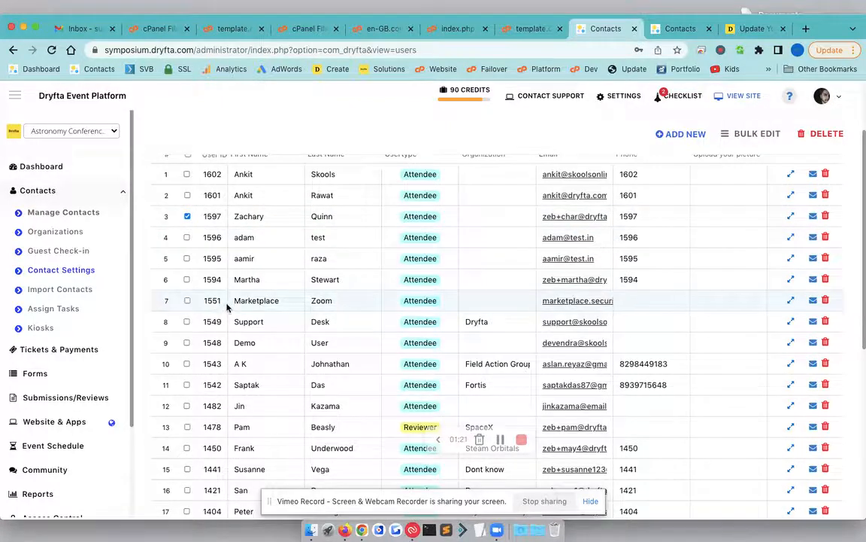
scroll(209, 316, "down", 1)
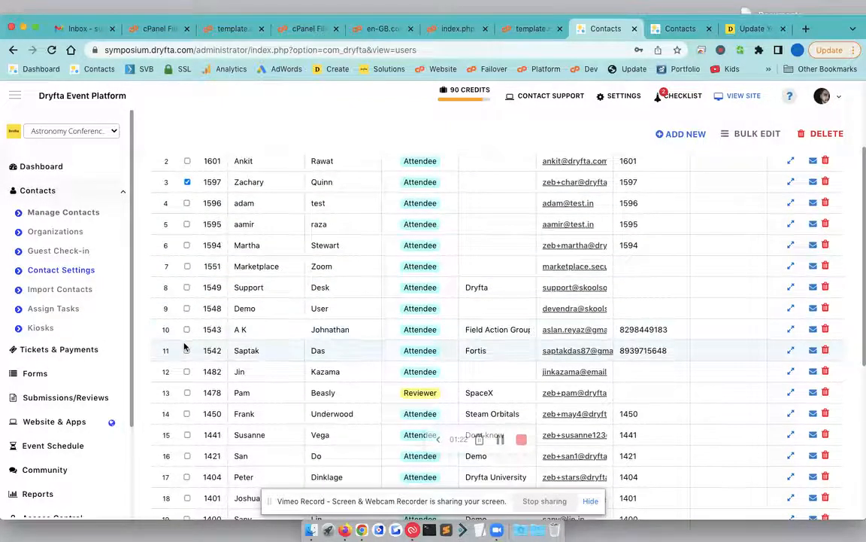
left_click(187, 393)
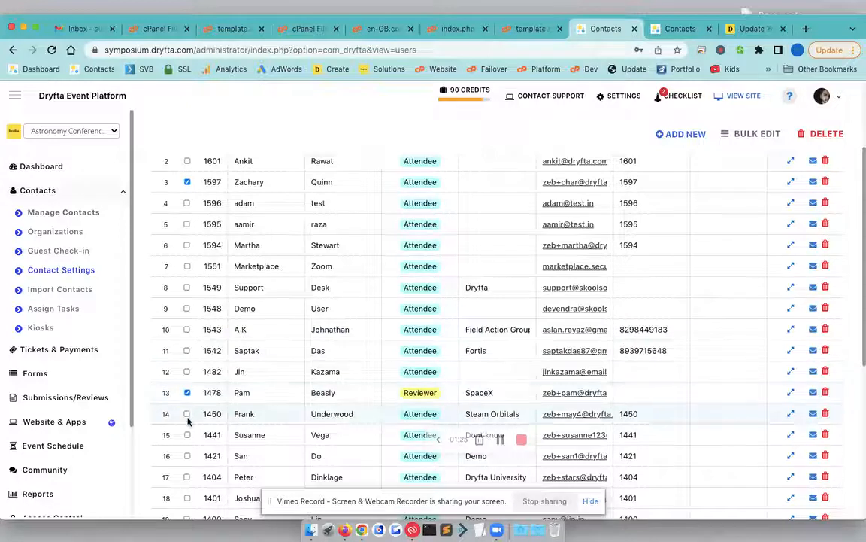
left_click(187, 413)
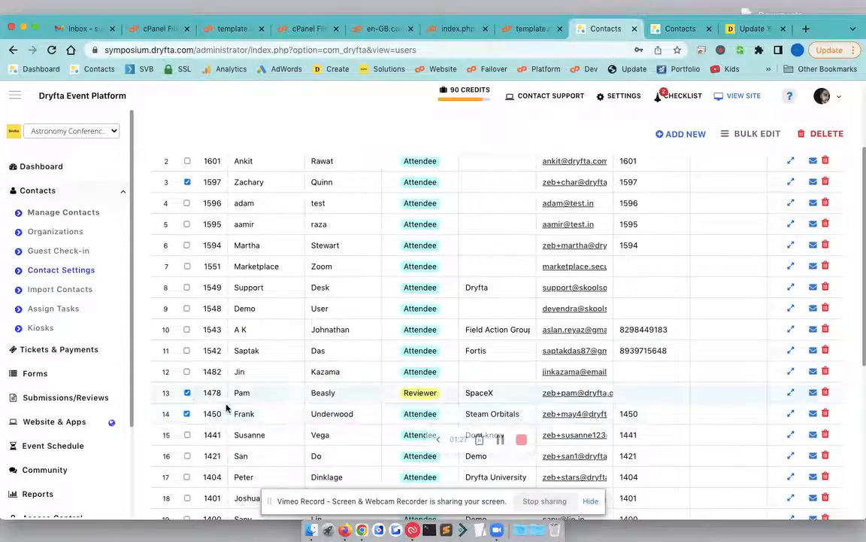
- Start a bulk edit of the selected attendees and choose Add to matchmaking as the field to edit
scroll(249, 389, "up", 3)
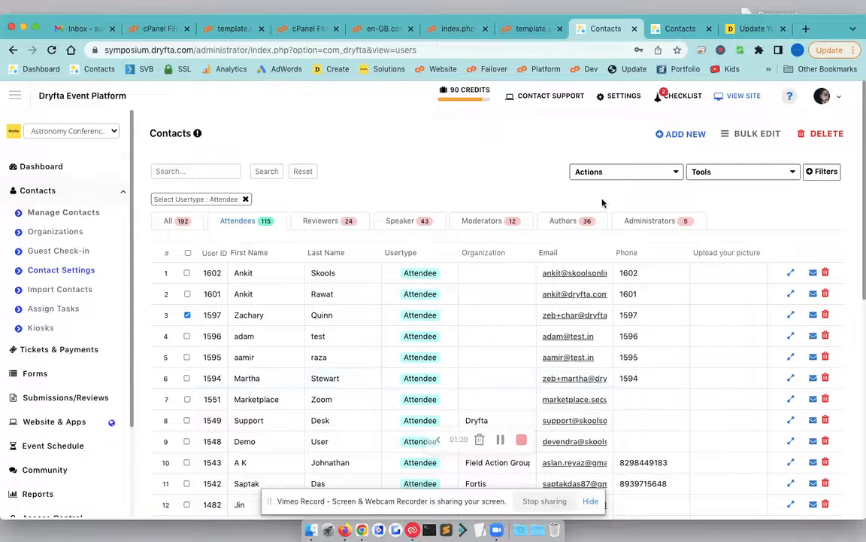
left_click(746, 135)
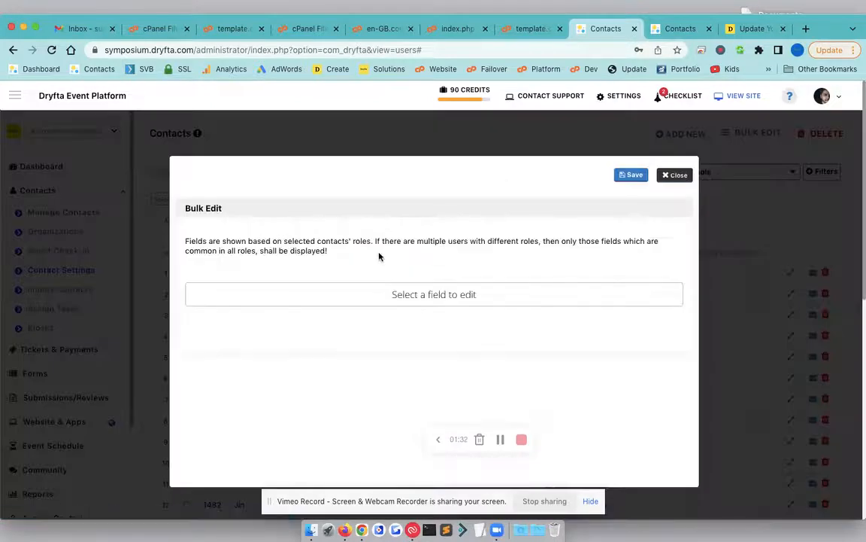
left_click(386, 294)
scroll(301, 421, "down", 4)
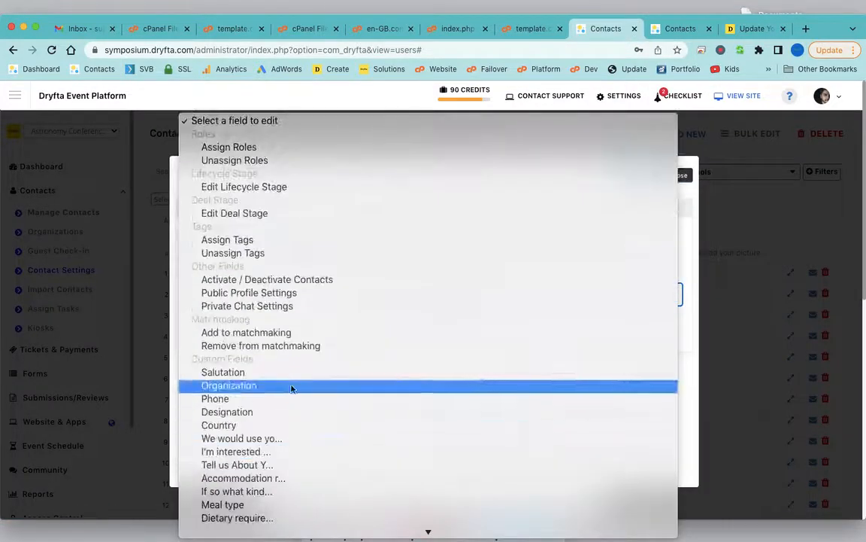
left_click(266, 338)
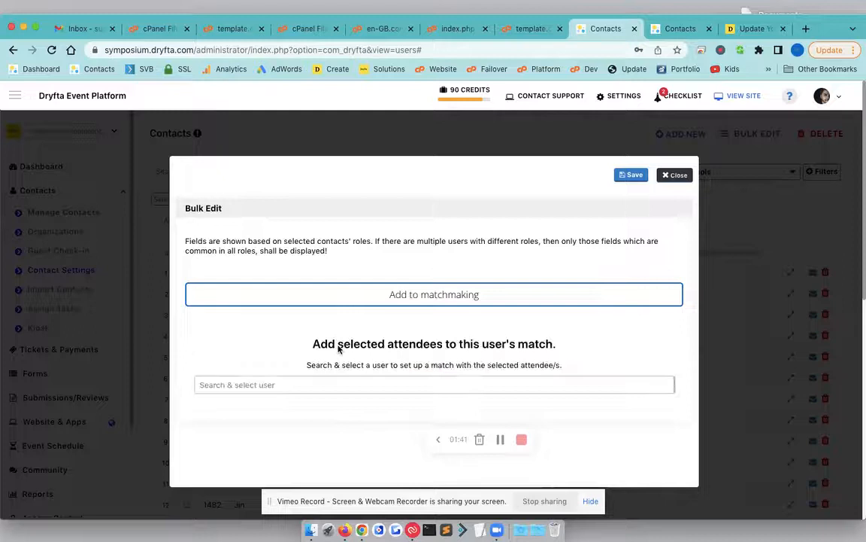
- Search for the user who should receive the matches by first name, select that user and save the bulk edit
left_click(326, 382)
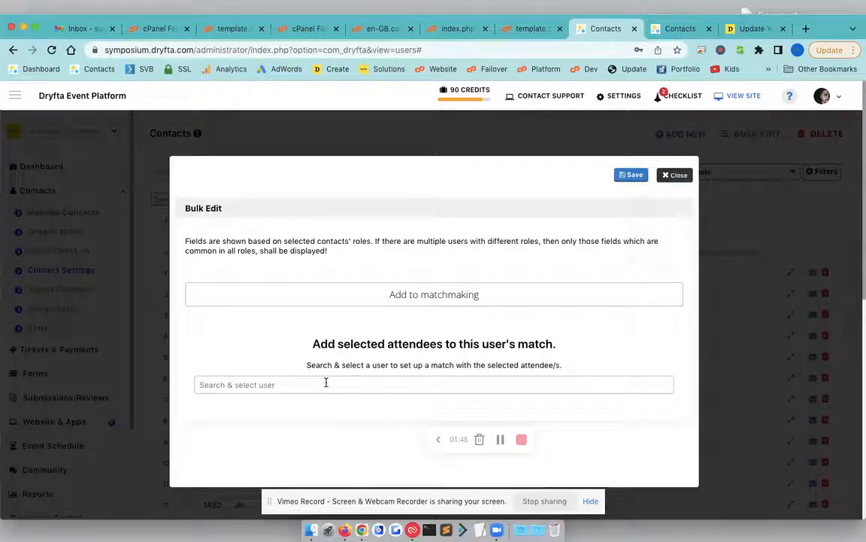
type("zoe")
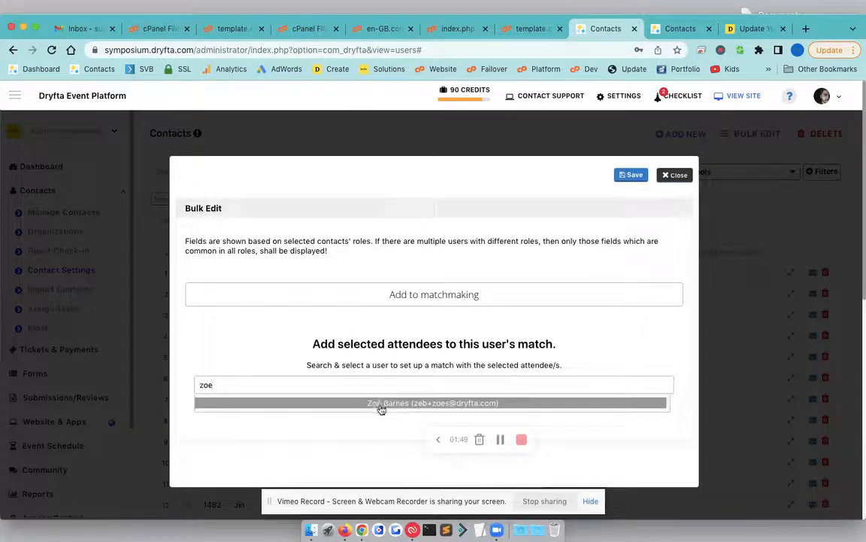
left_click(342, 402)
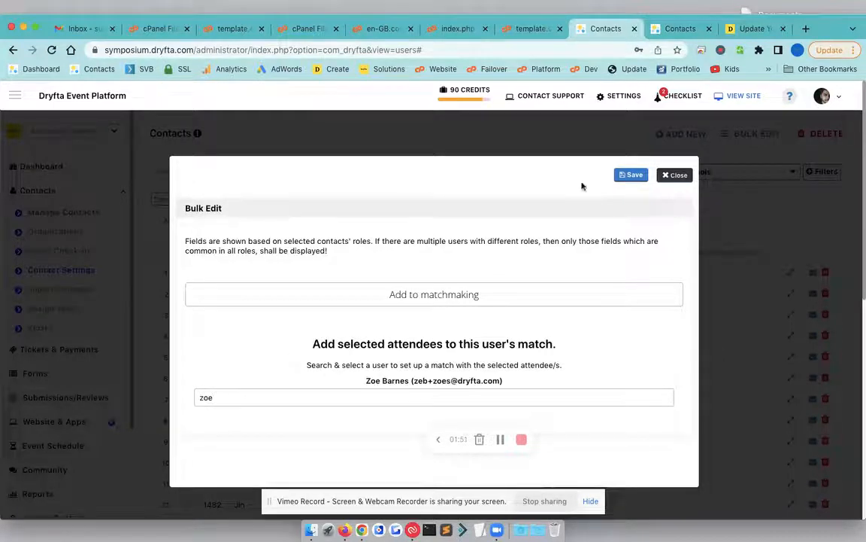
left_click(630, 176)
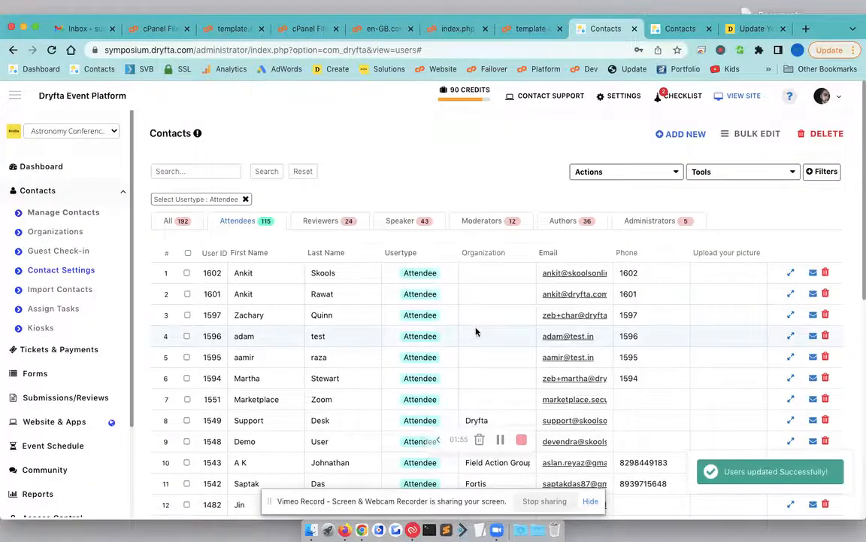
- Switch to the matched user's event site account and review the recommended attendees on the Matchmaking page
scroll(178, 361, "down", 1)
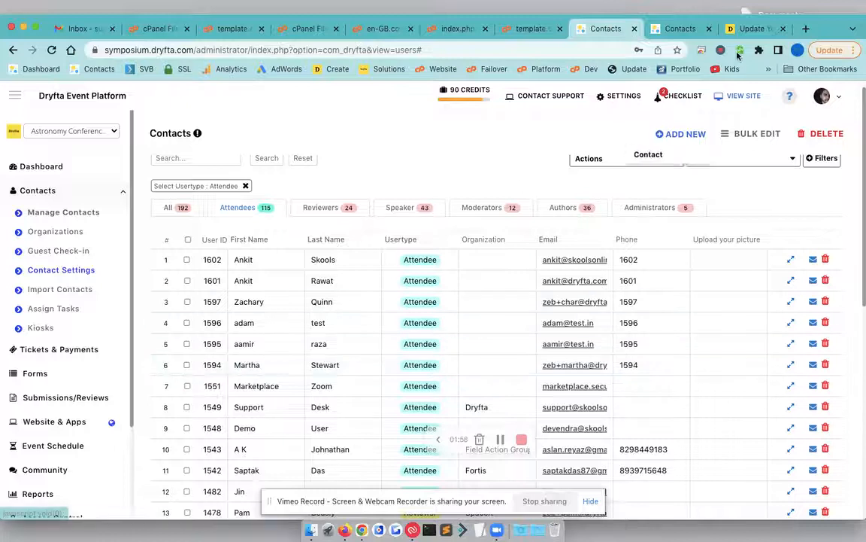
left_click(755, 29)
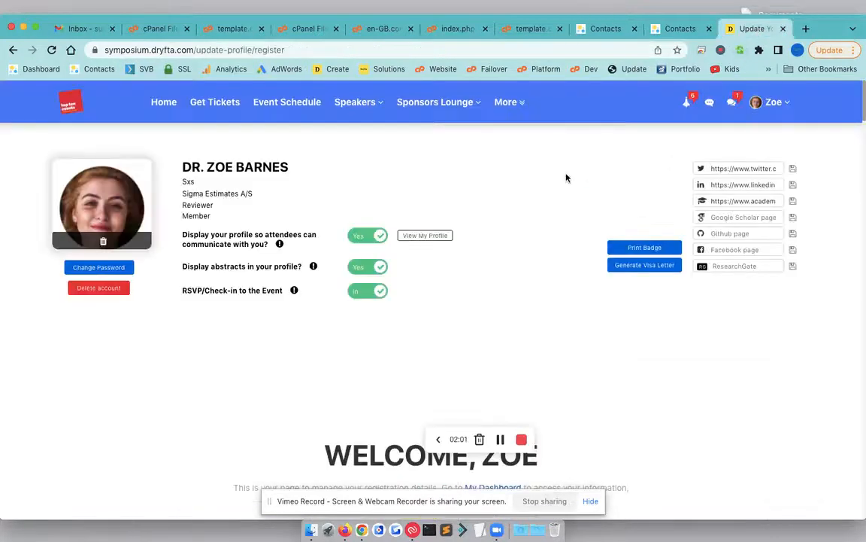
mouse_move(766, 102)
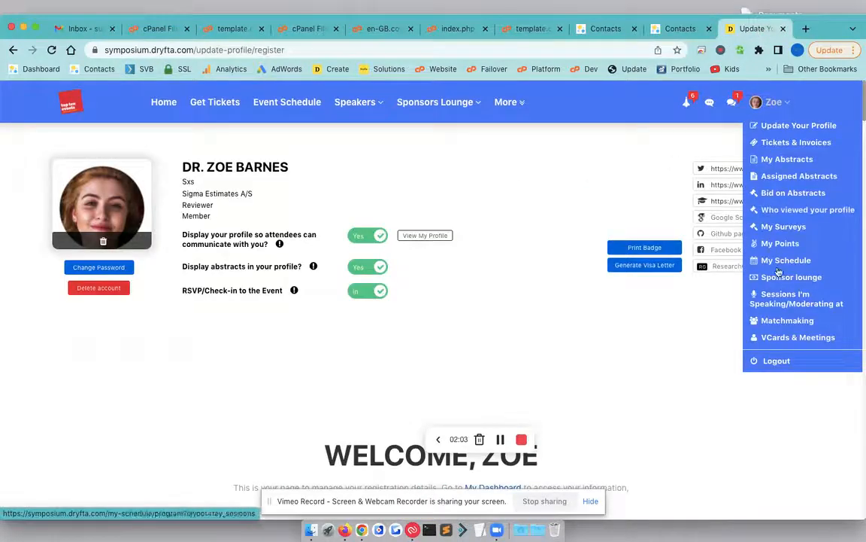
left_click(781, 325)
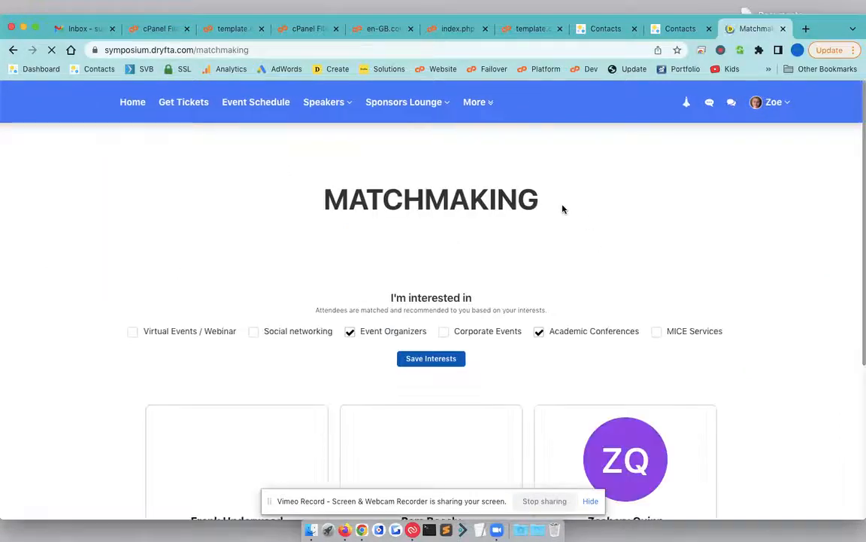
scroll(479, 228, "down", 5)
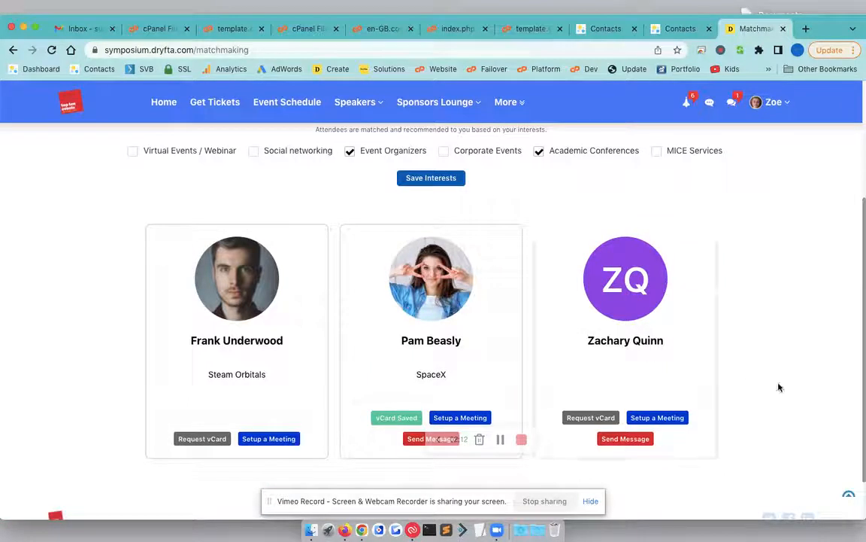
scroll(523, 339, "down", 1)
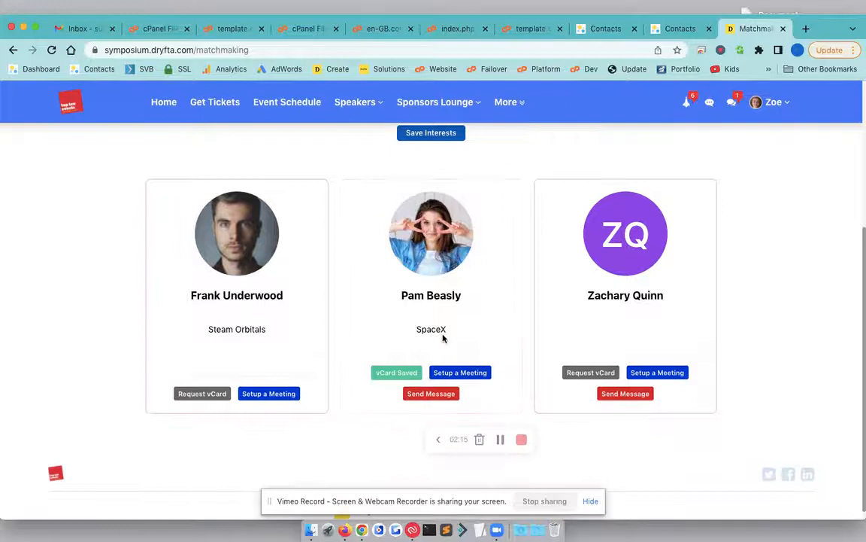
- Open the profile of the SpaceX match, close it and look over the match cards and interests
left_click(423, 227)
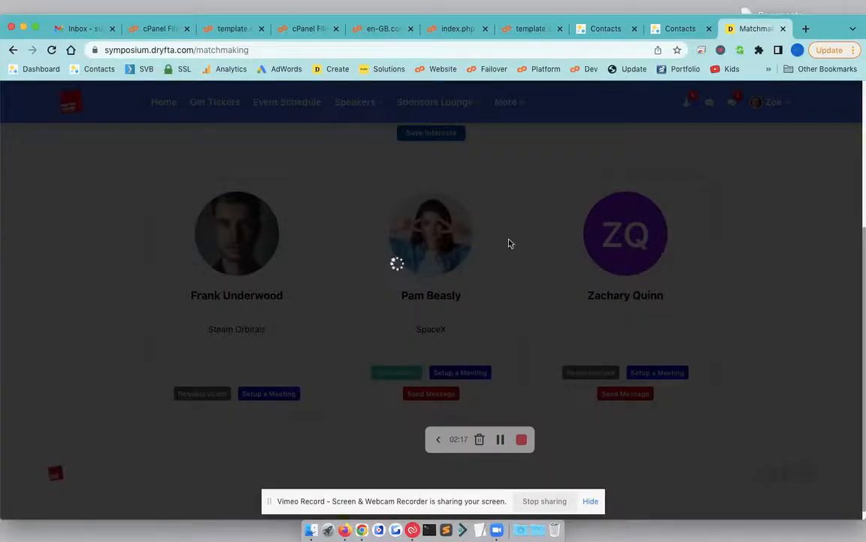
left_click(679, 145)
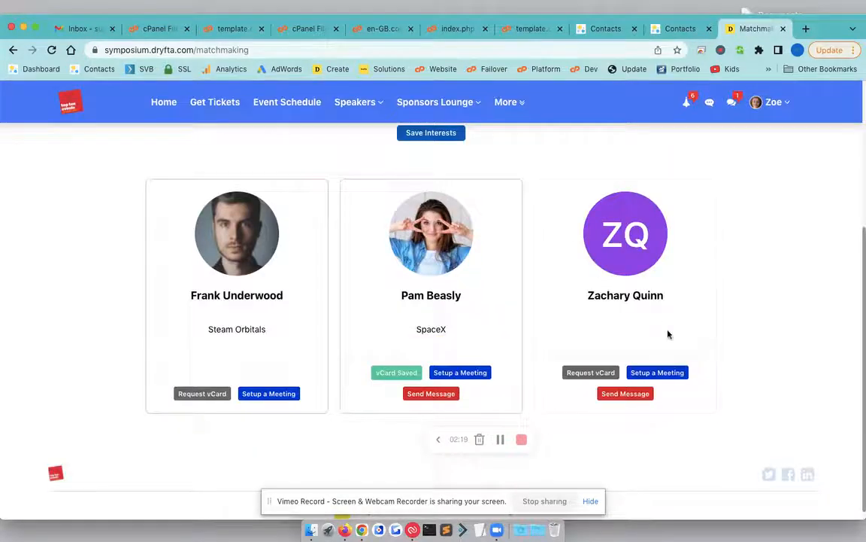
scroll(475, 382, "down", 1)
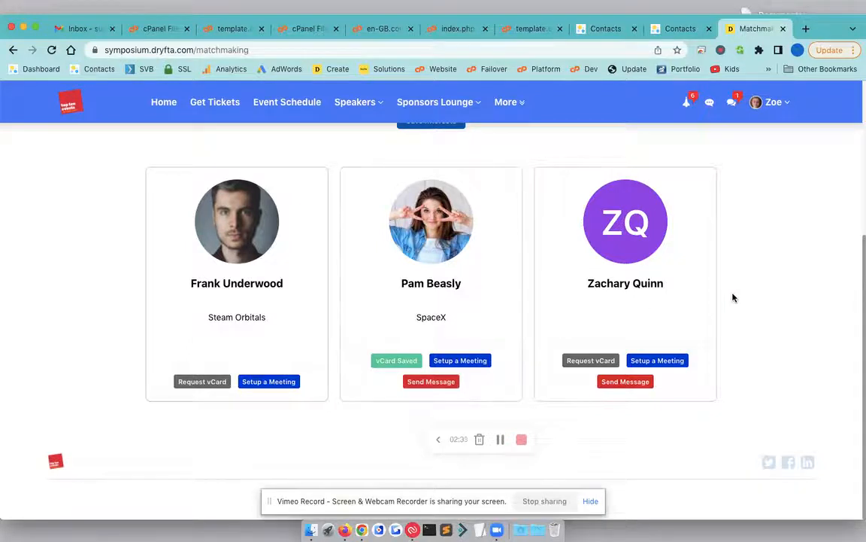
scroll(733, 298, "up", 3)
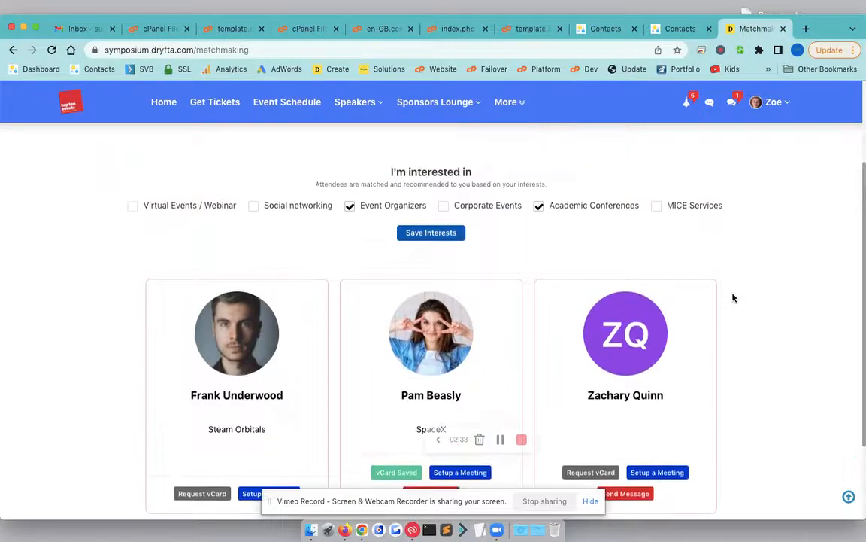
- Return to the admin contact settings and disable manual matchmaking under Matchmaking Settings
left_click(601, 28)
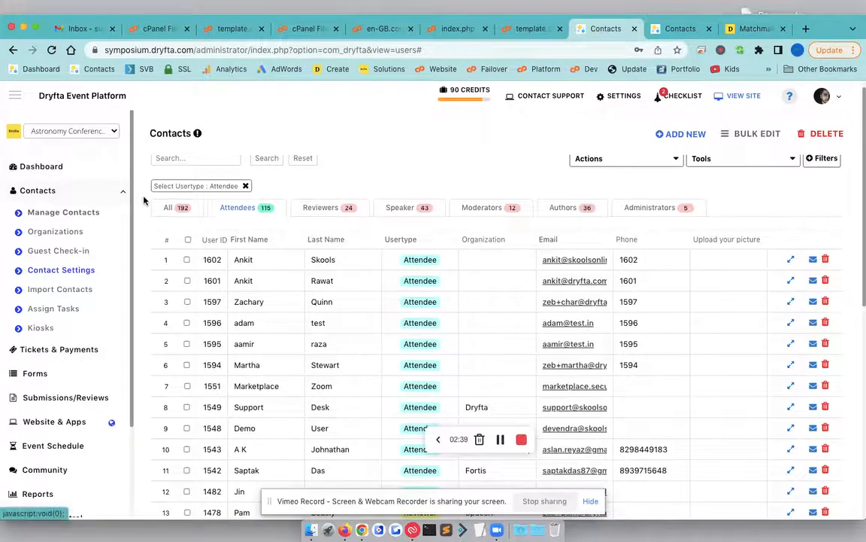
left_click(81, 271)
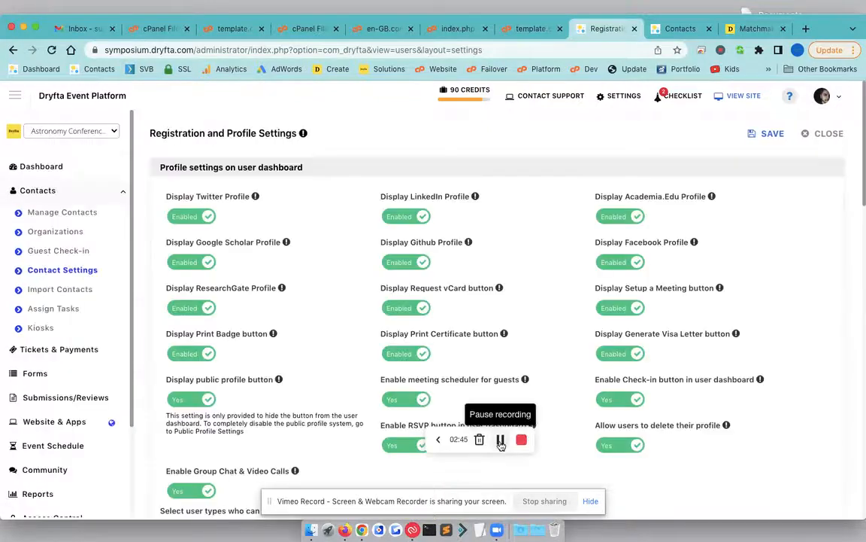
scroll(308, 389, "down", 1)
scroll(308, 388, "down", 10)
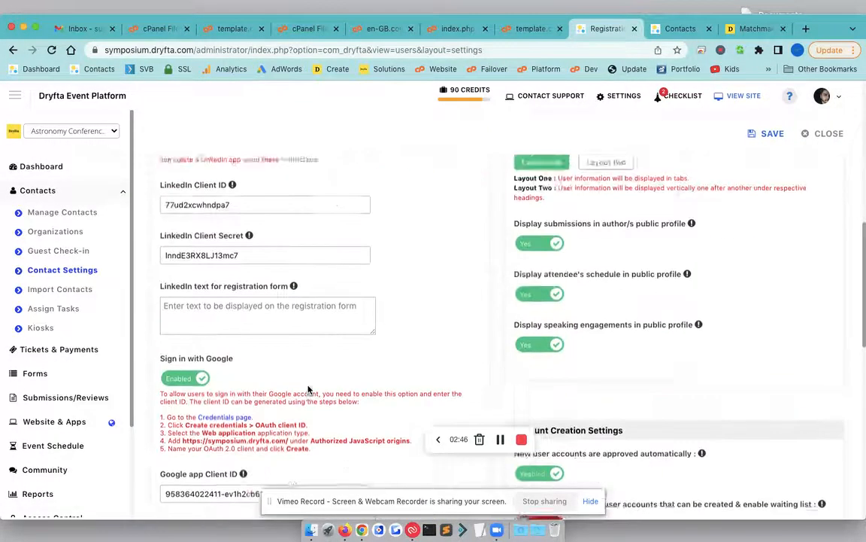
scroll(308, 389, "down", 8)
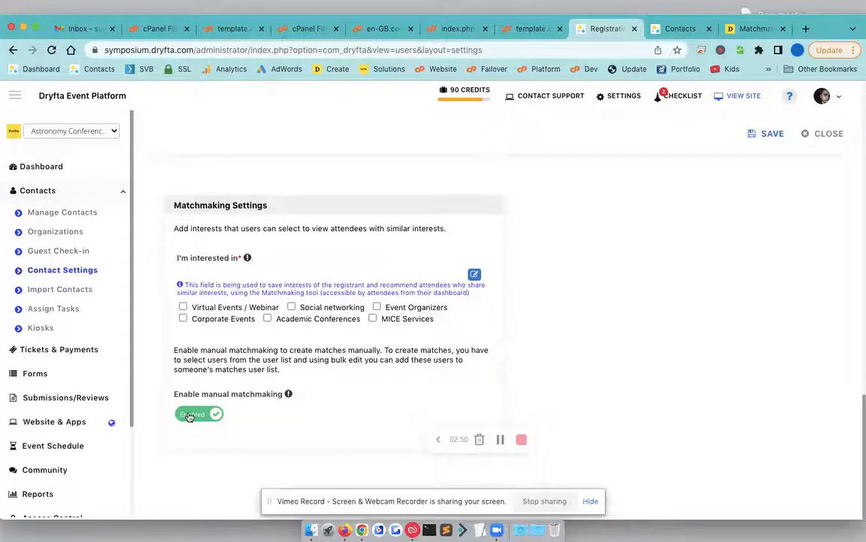
left_click(189, 415)
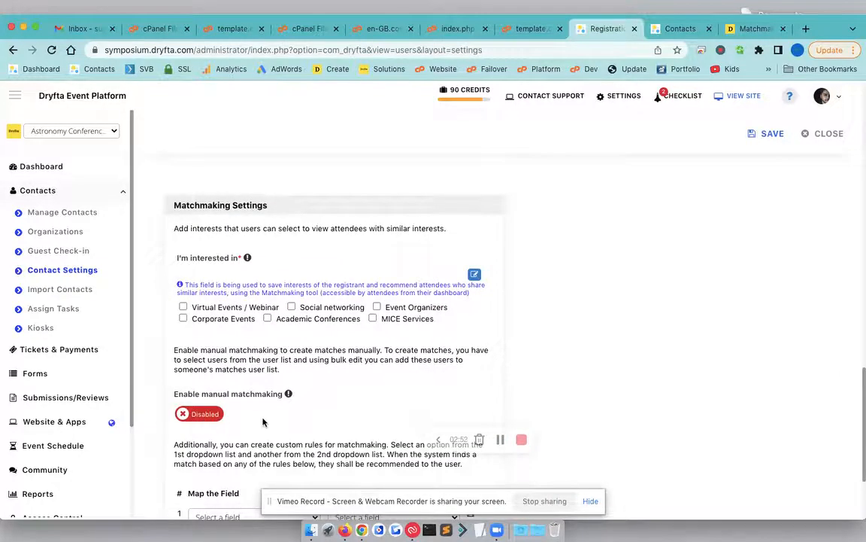
- Open the "I'm interested in" field for editing, review its interest options and description, and close the field editor
scroll(252, 421, "down", 2)
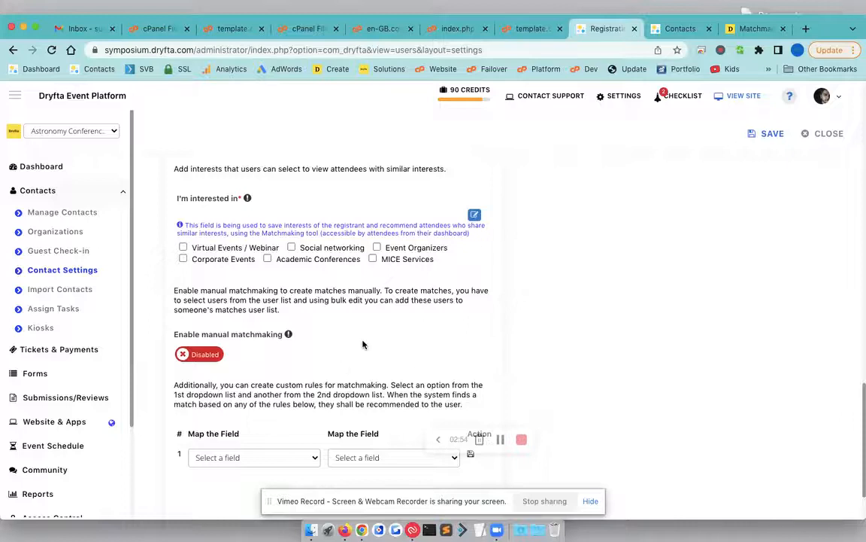
scroll(339, 330, "up", 2)
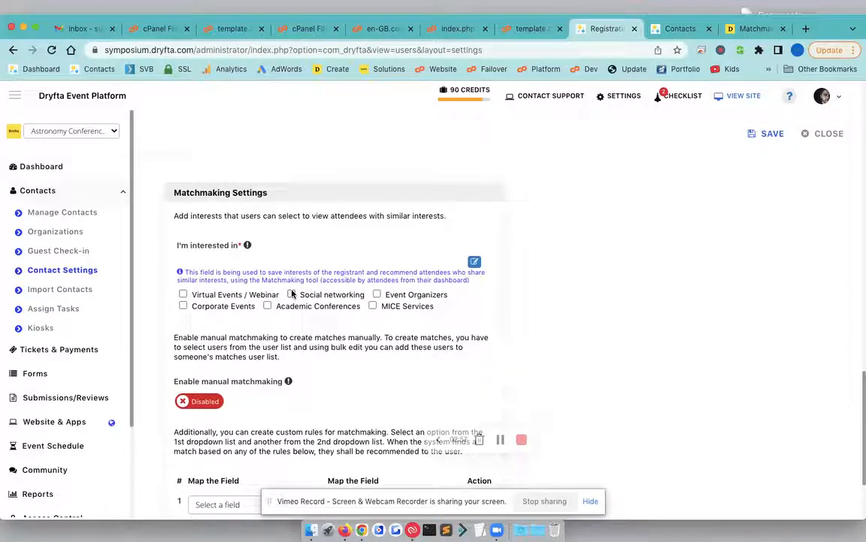
left_click(475, 263)
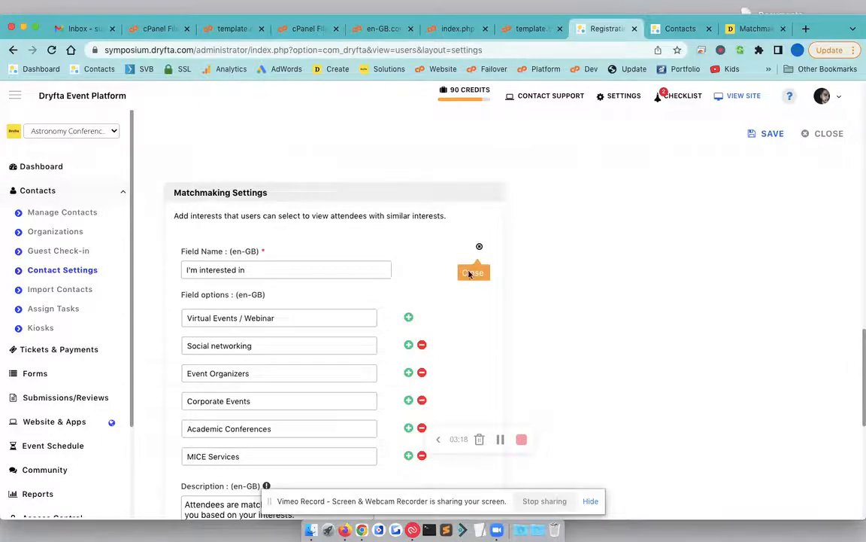
scroll(435, 379, "down", 2)
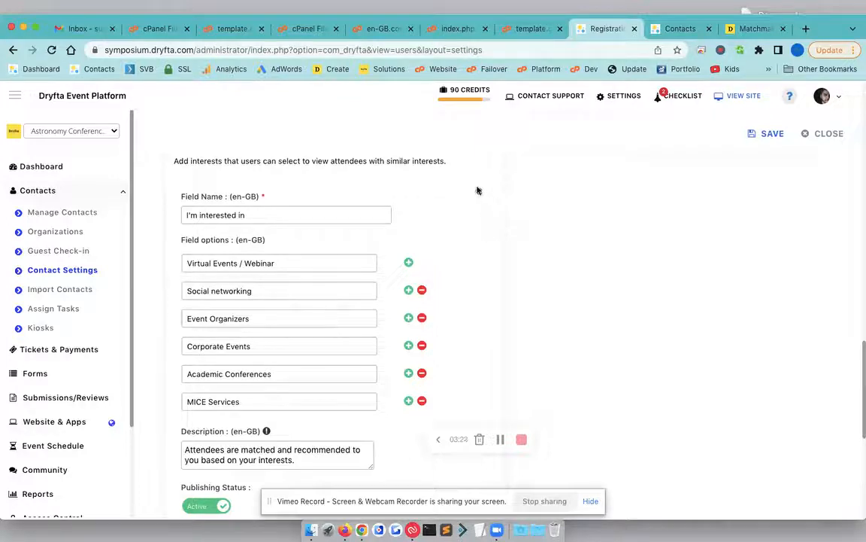
left_click(479, 194)
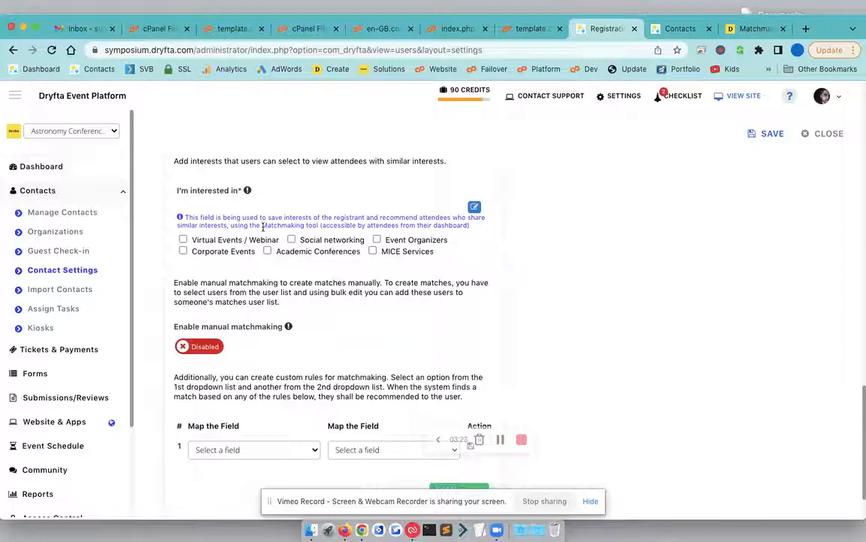
- Set the first side of custom matchmaking rule 1 to "What is your favourite sport?" with the answer Baseball
scroll(263, 227, "down", 1)
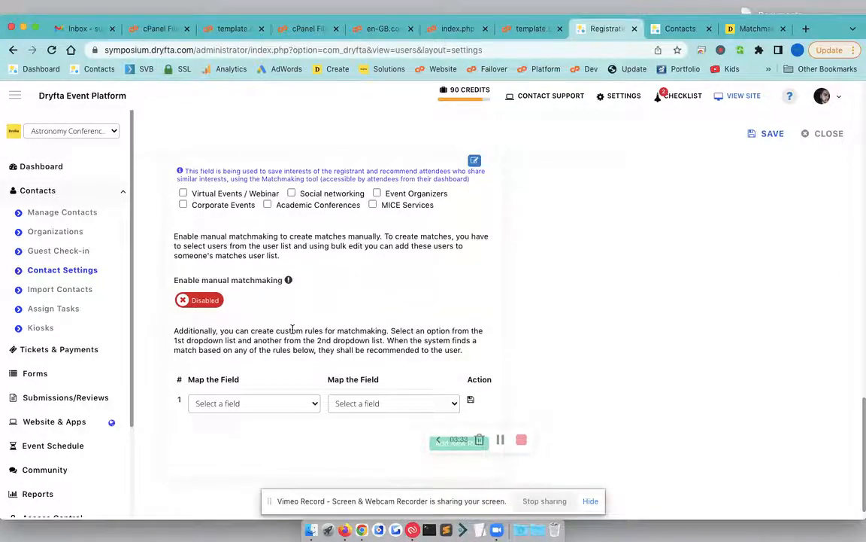
scroll(301, 346, "down", 2)
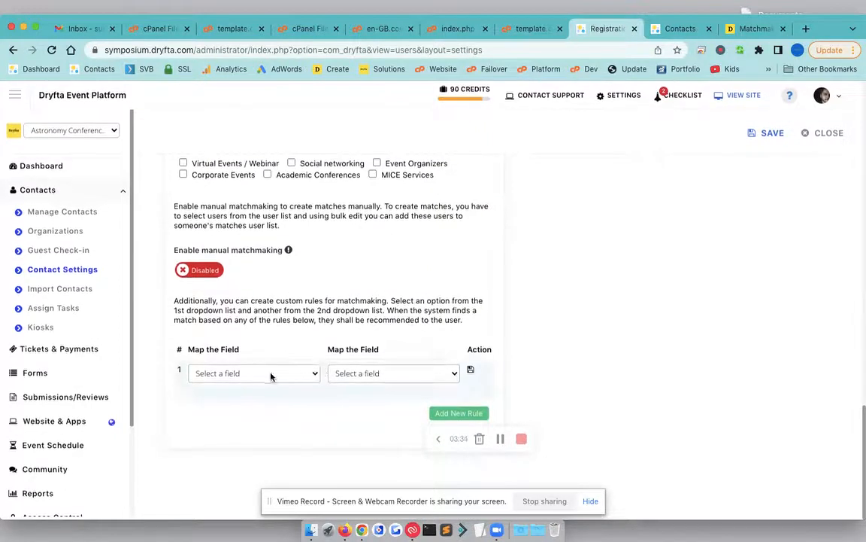
left_click(272, 374)
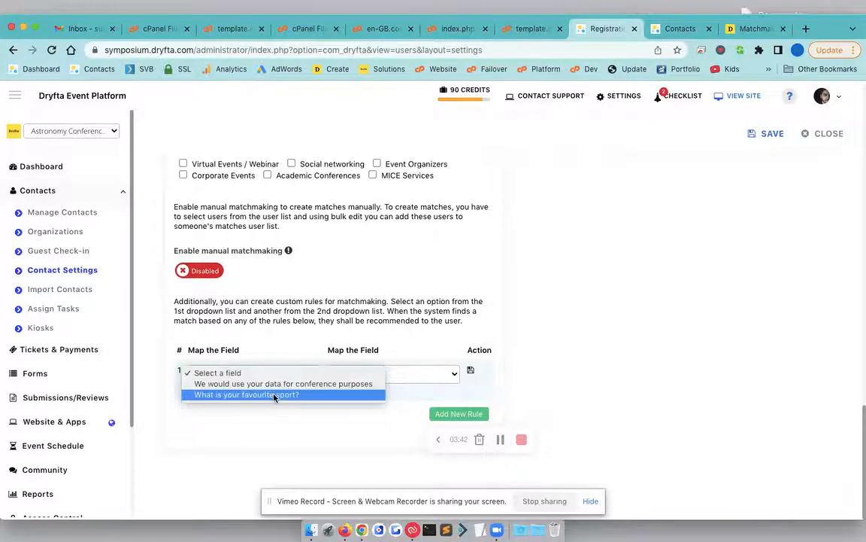
left_click(273, 395)
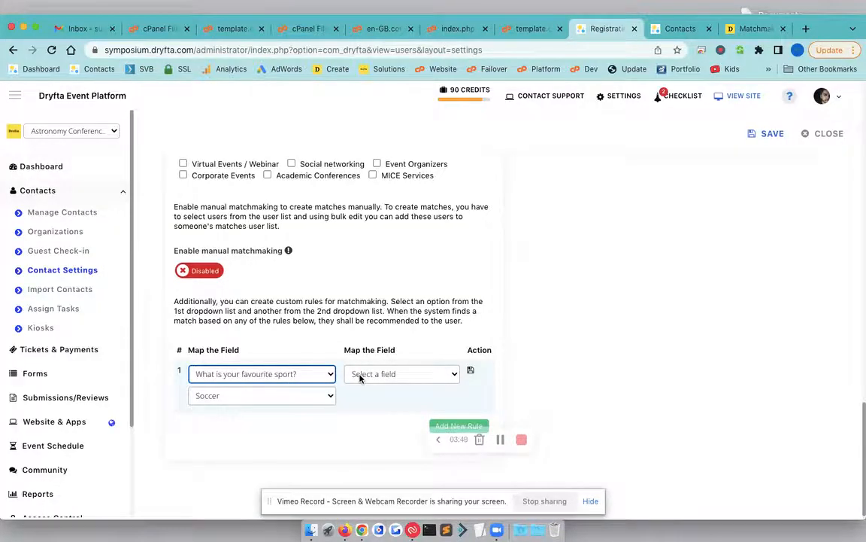
scroll(361, 378, "down", 1)
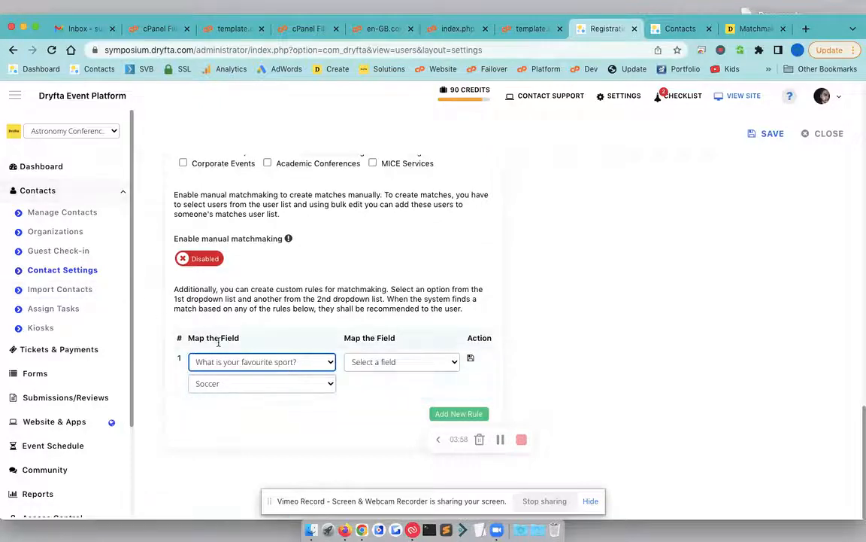
left_click(288, 382)
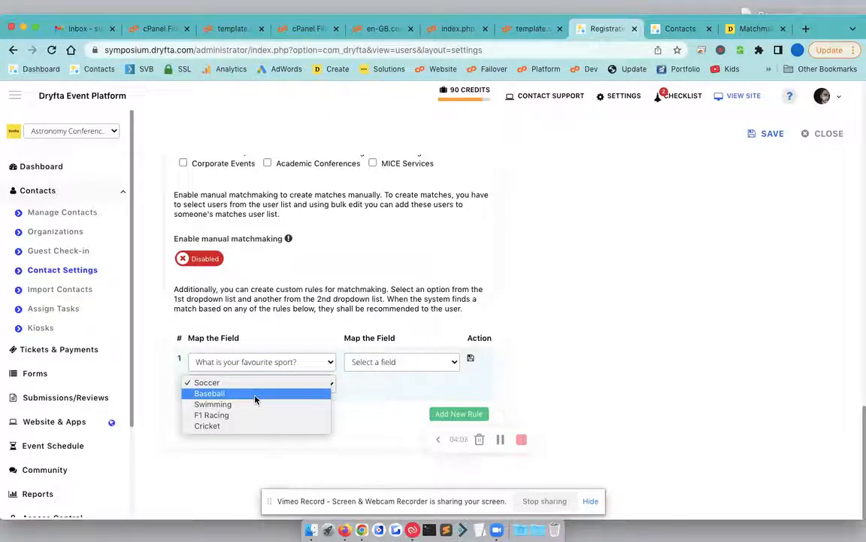
left_click(255, 393)
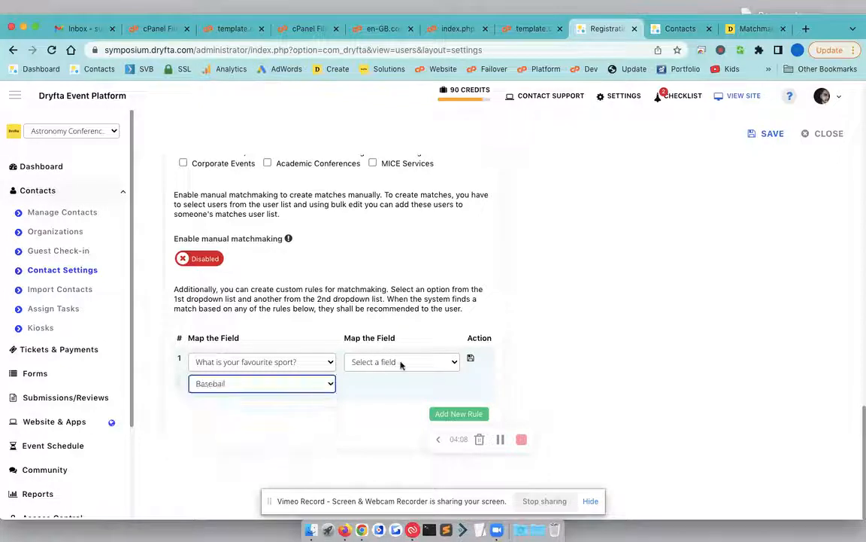
- Map the rule's second side to "What is your favourite sport?" with the answer Soccer and save the rule
left_click(400, 362)
left_click(409, 382)
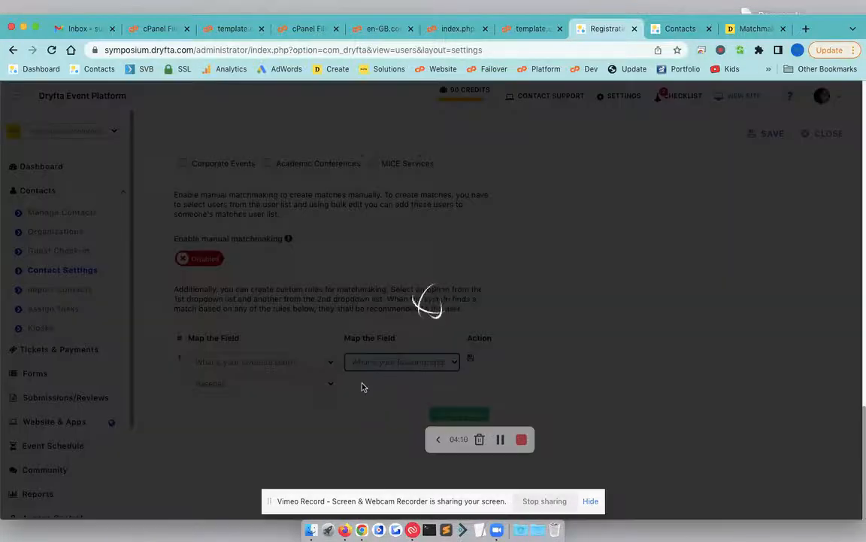
left_click(371, 385)
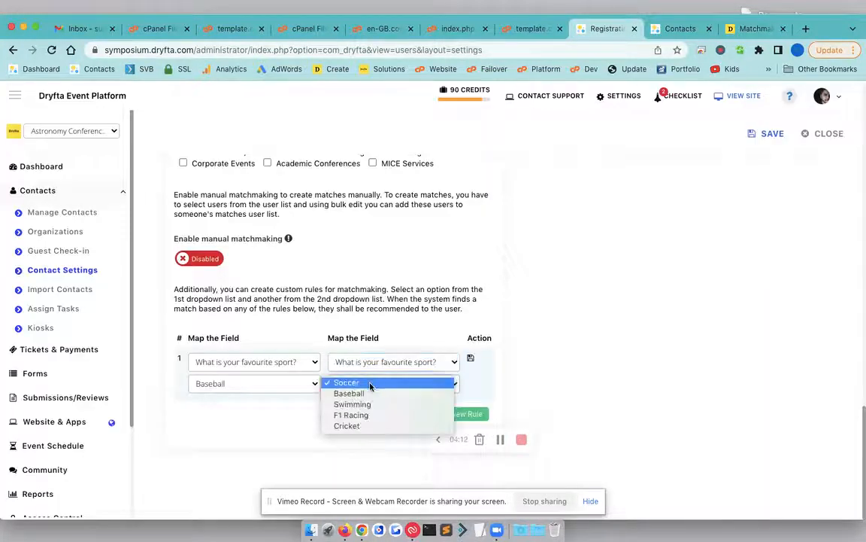
left_click(372, 383)
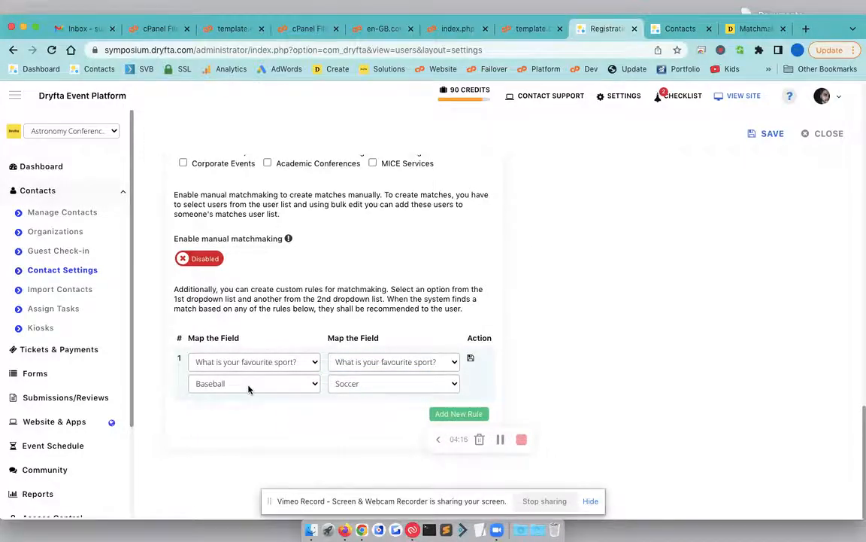
left_click(471, 358)
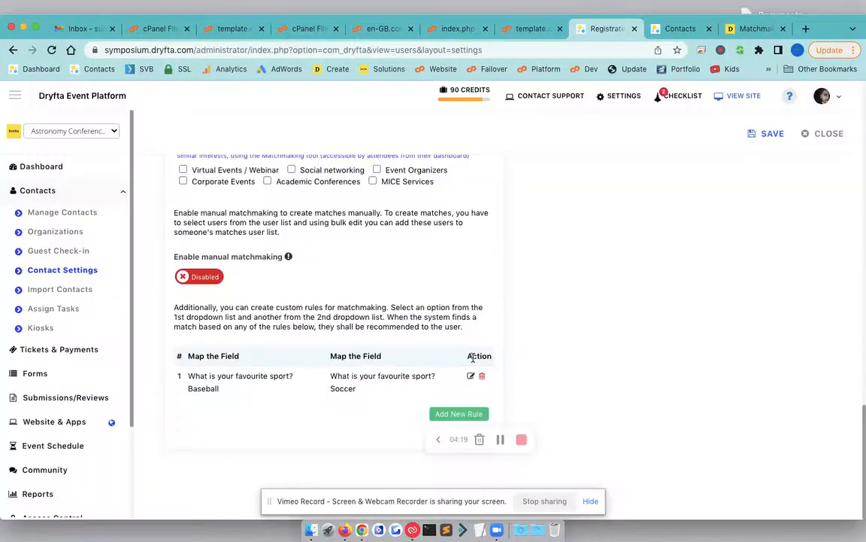
- Save the registration and profile settings and check the custom rule and interests under Matchmaking Settings
left_click(773, 136)
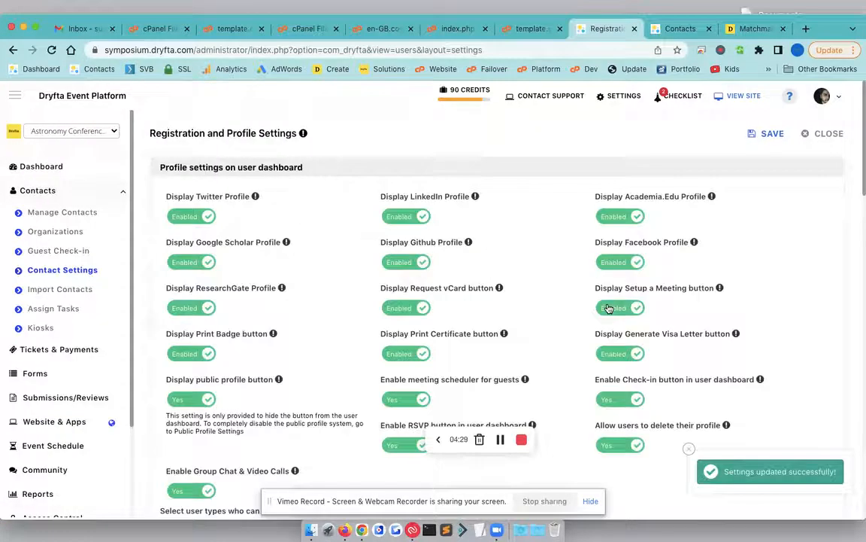
scroll(610, 308, "down", 20)
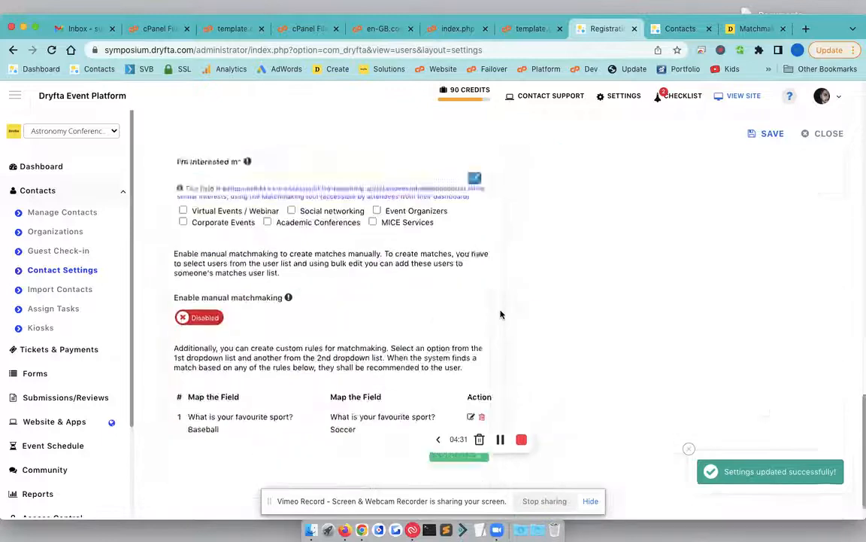
scroll(501, 315, "down", 2)
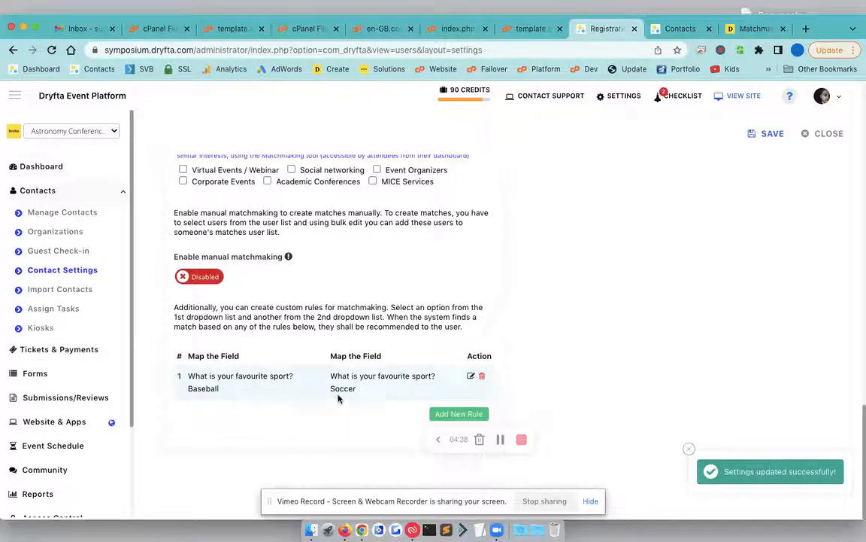
scroll(267, 278, "up", 3)
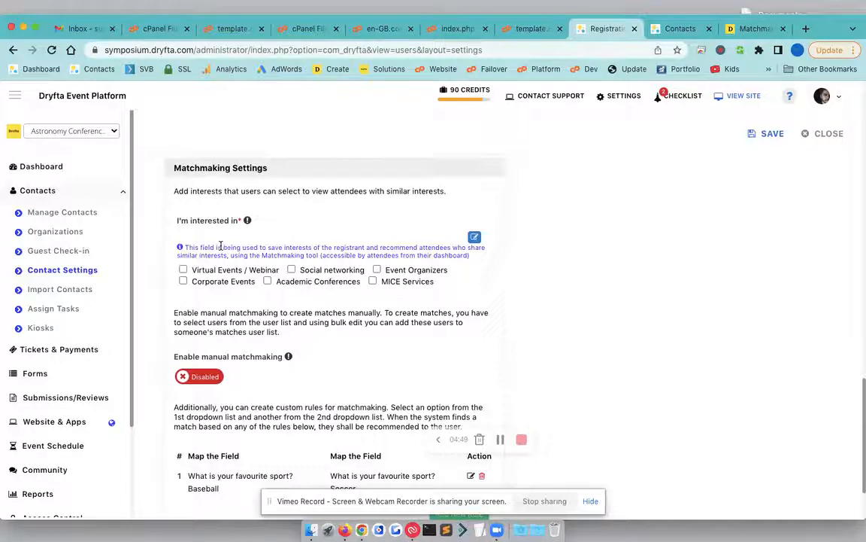
- Switch to the attendee's Matchmaking page on the event site, reload it and review the recommended attendees
left_click(750, 30)
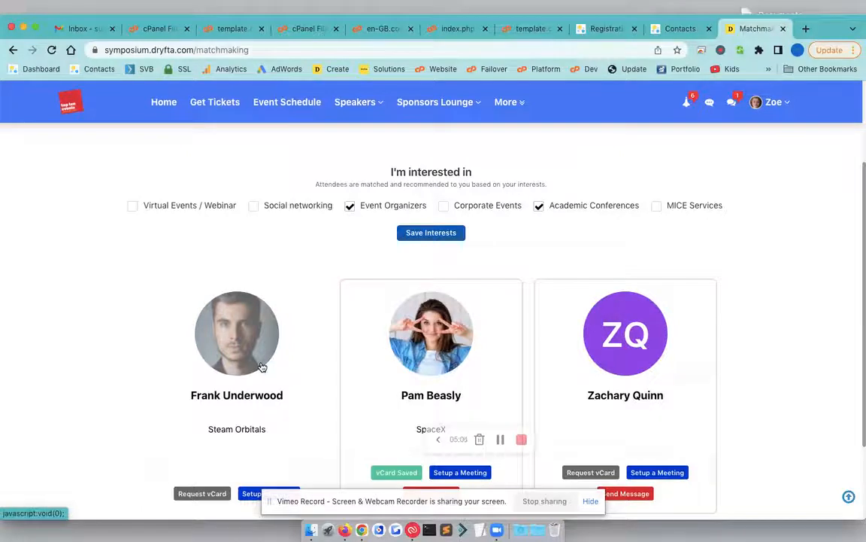
scroll(816, 306, "up", 1)
scroll(816, 306, "up", 2)
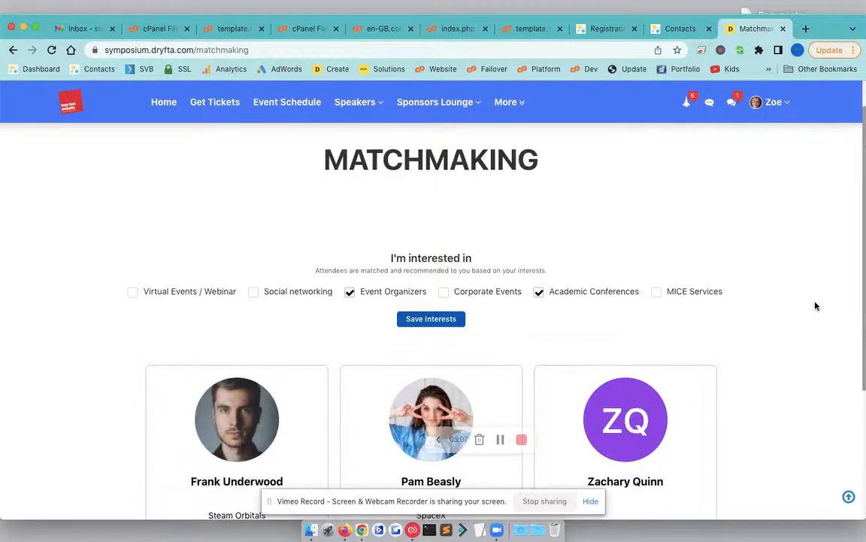
key("super+r")
scroll(816, 306, "down", 2)
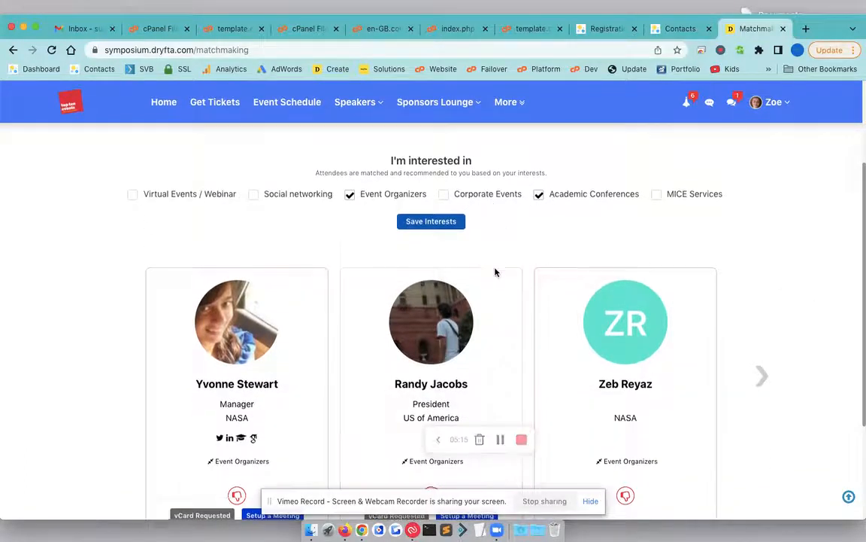
scroll(494, 274, "down", 1)
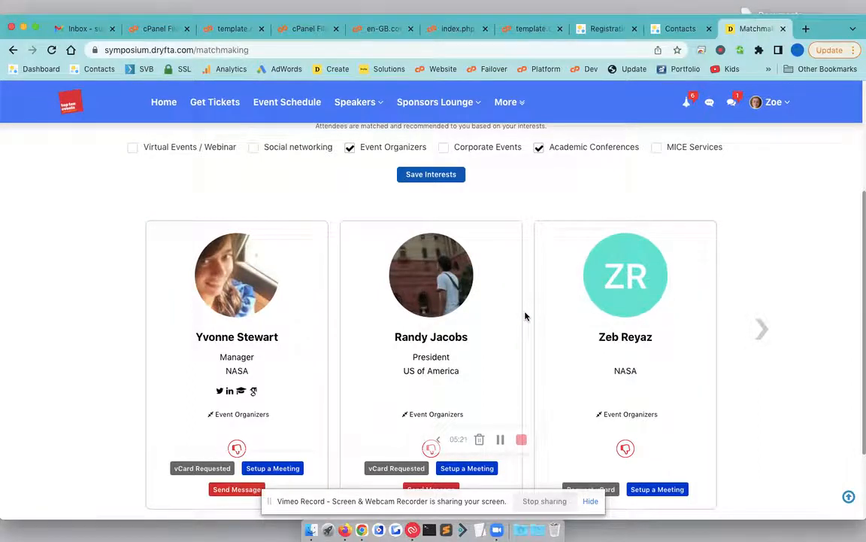
scroll(526, 316, "down", 2)
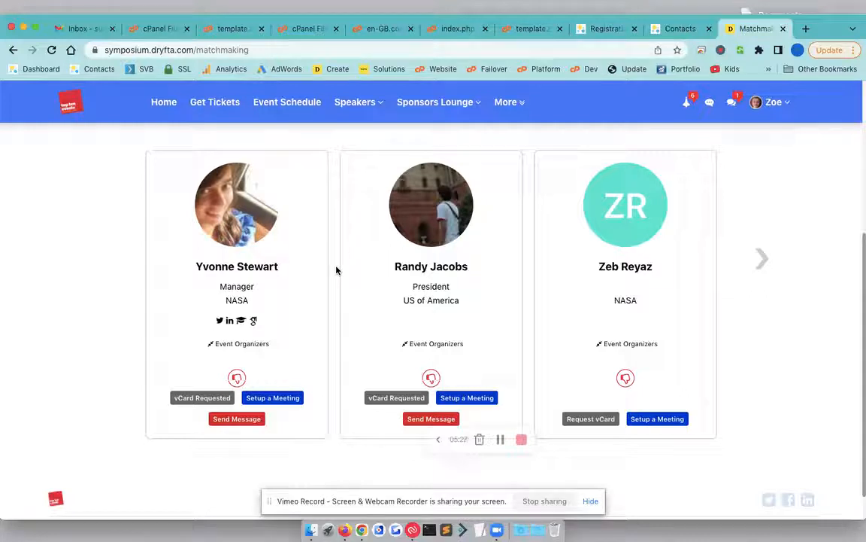
- Compare the attendee's selected interests with the shared interest listed on each match card
scroll(801, 287, "up", 5)
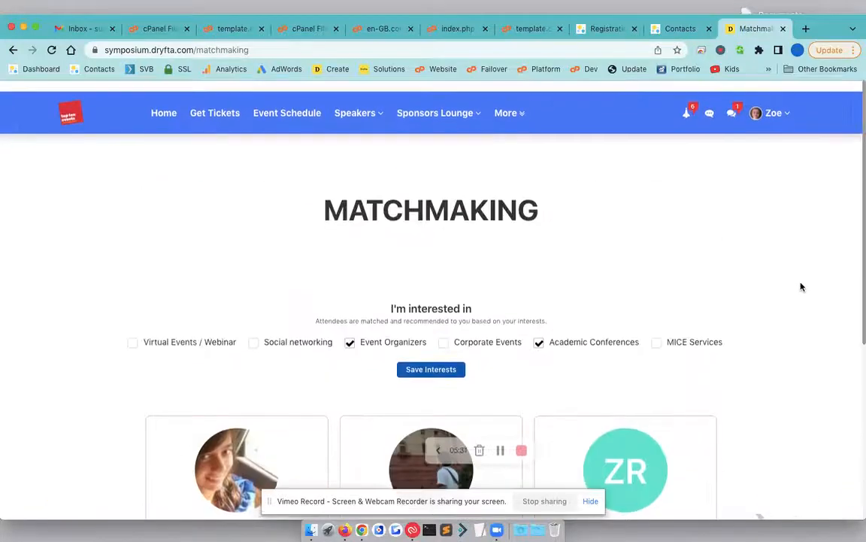
scroll(213, 386, "down", 3)
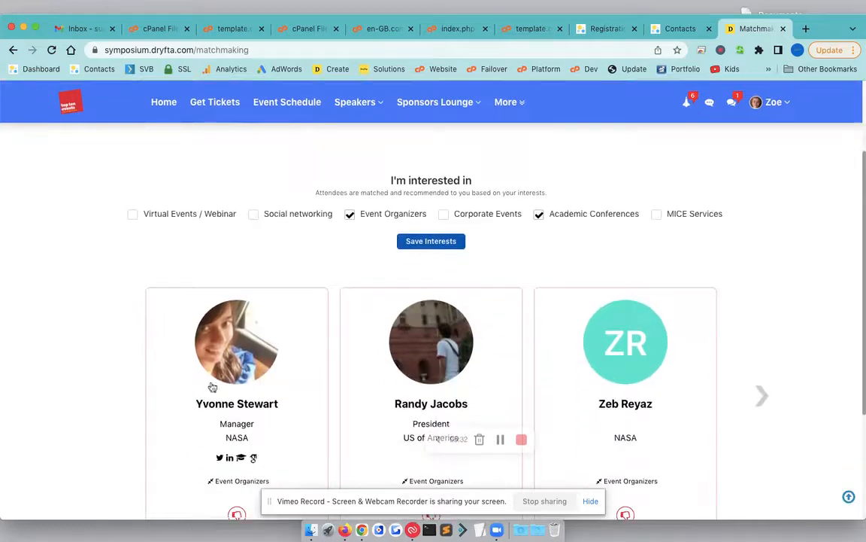
scroll(331, 358, "down", 3)
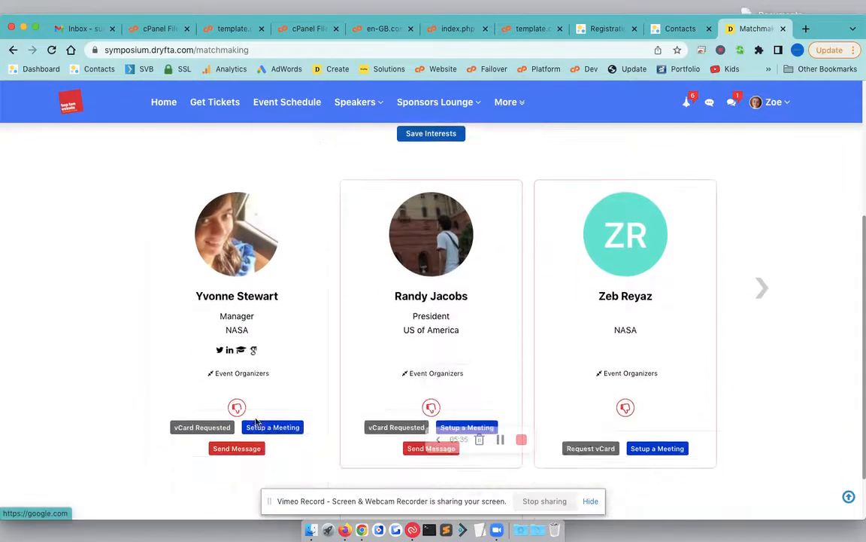
triple_click(439, 374)
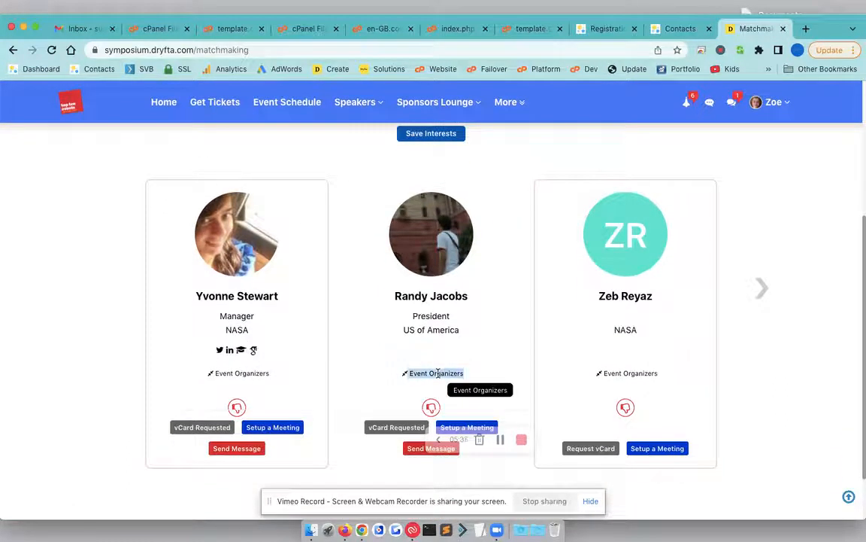
left_click(439, 374)
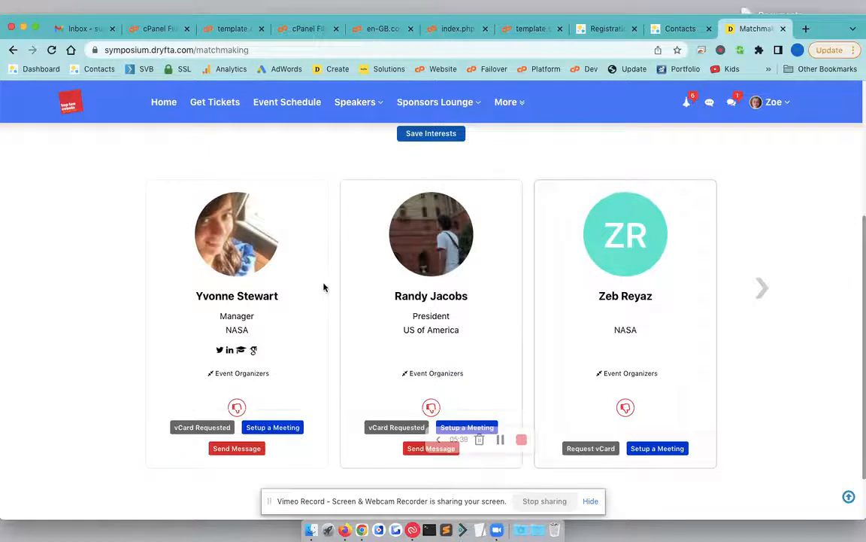
triple_click(427, 374)
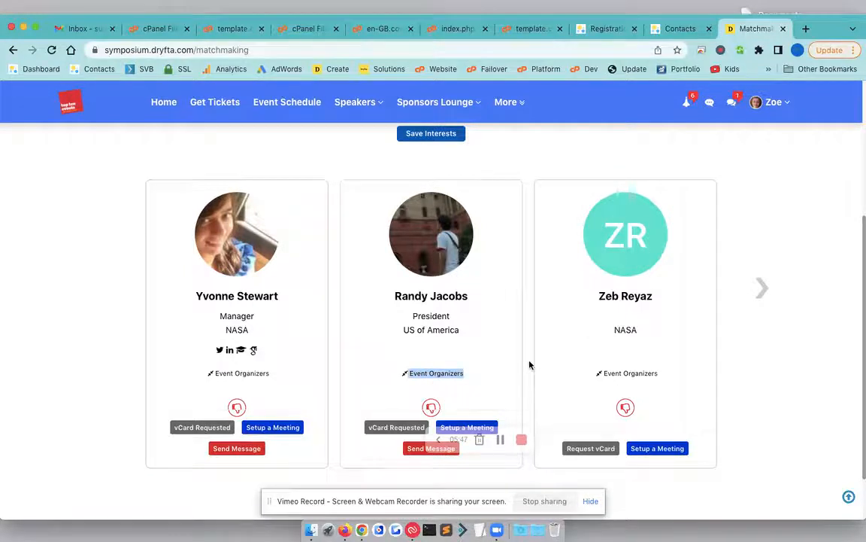
scroll(450, 372, "up", 1)
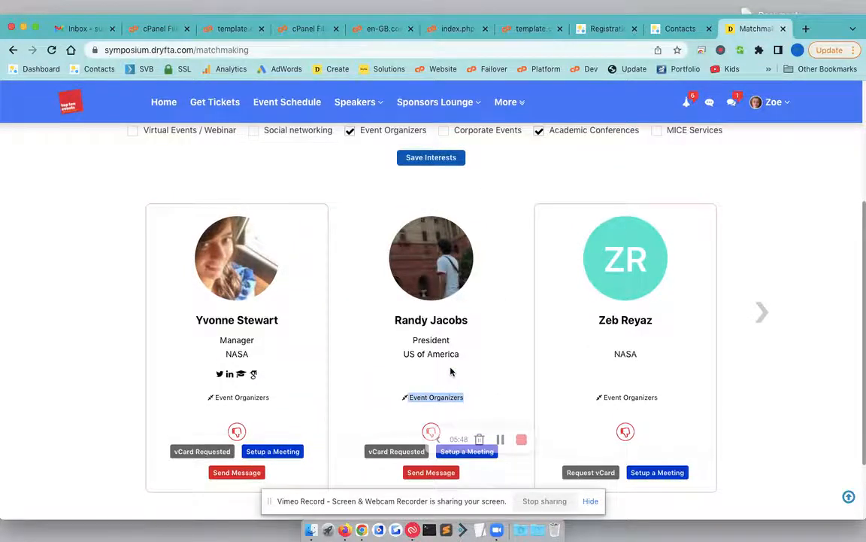
scroll(451, 371, "up", 4)
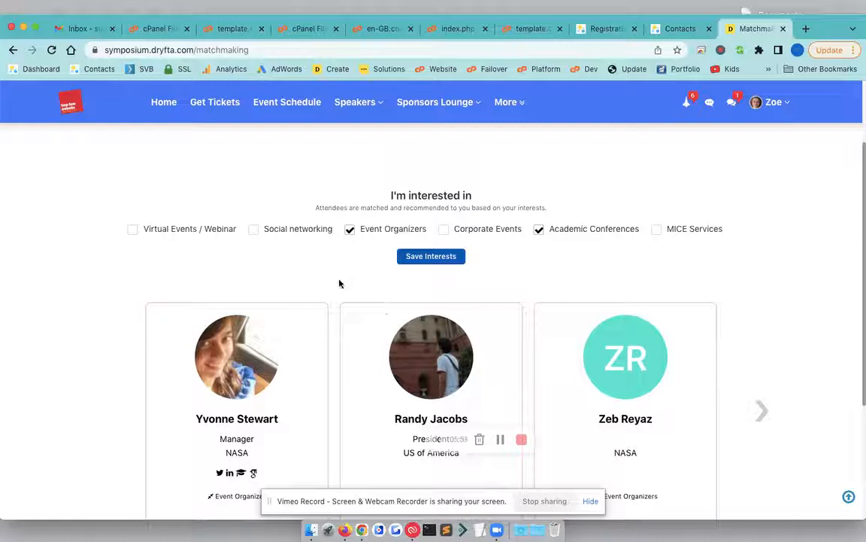
- Show the next three matches and examine the shared interests on their cards
scroll(339, 283, "down", 3)
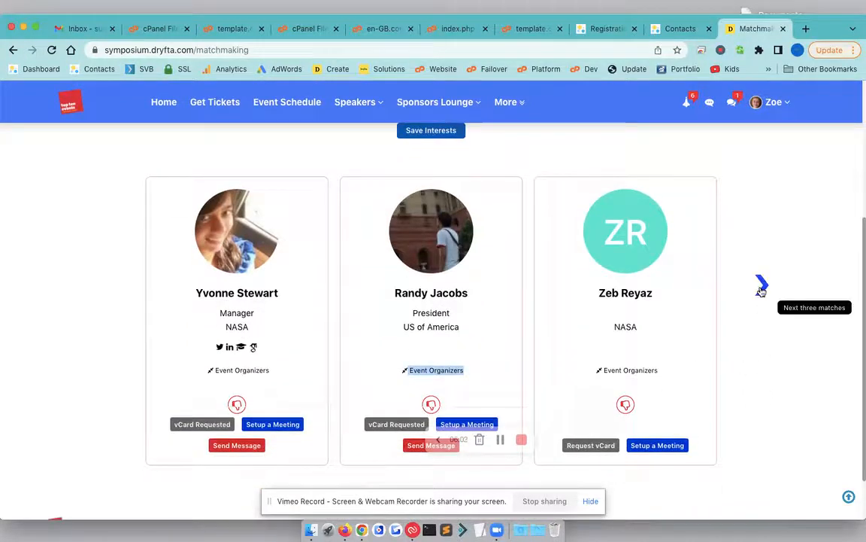
left_click(762, 286)
mouse_move(670, 373)
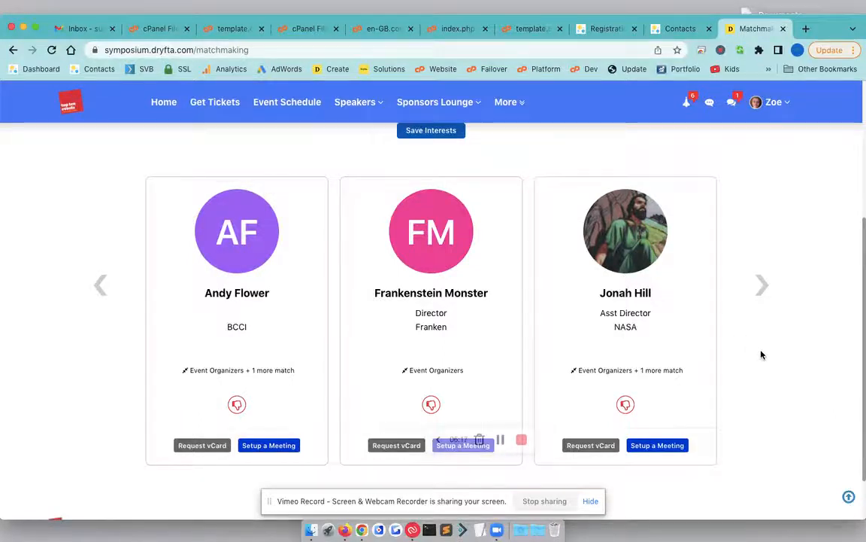
- Mark the Asst Director match from NASA as not interested and show the next set of recommended attendees
scroll(761, 355, "down", 1)
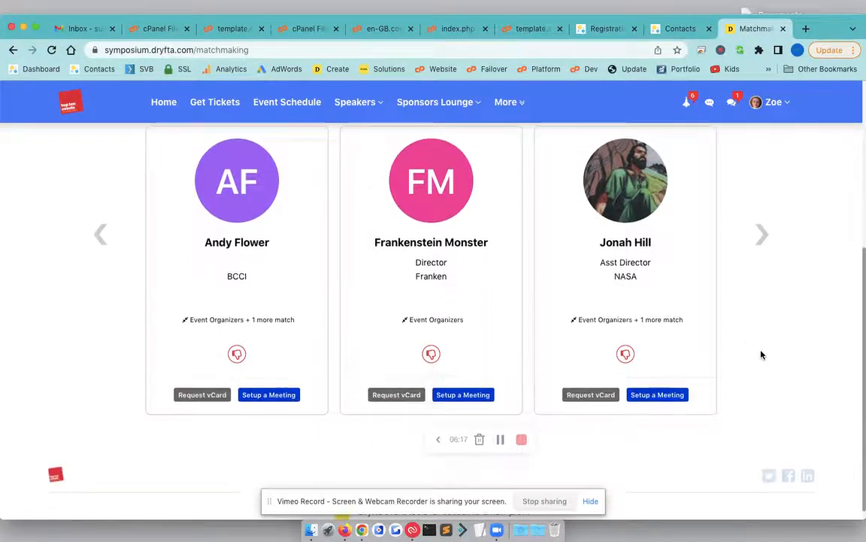
left_click(626, 358)
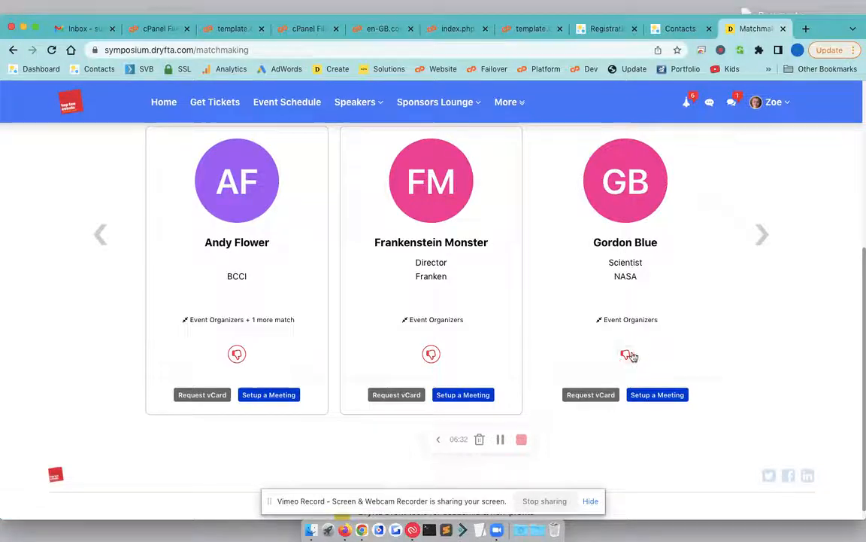
left_click(762, 235)
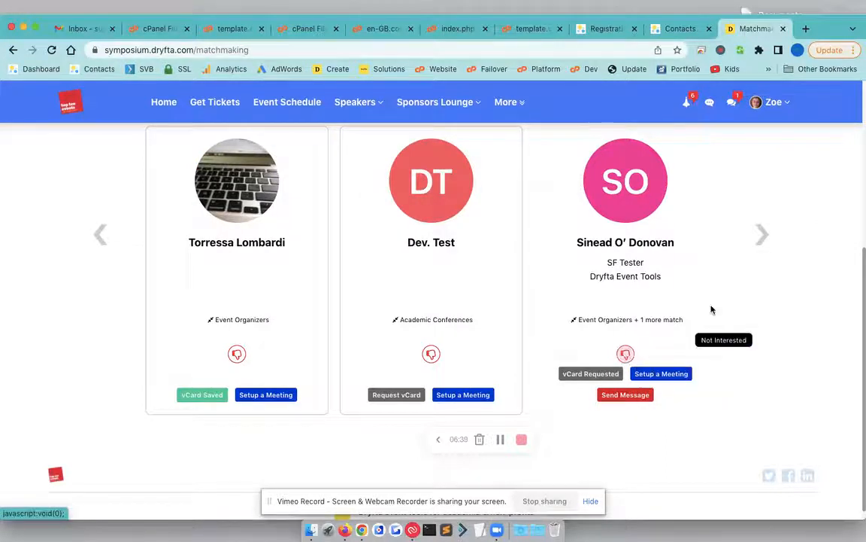
- Compare the selected interests with the displayed matches and open messaging with the SF Tester from Dryfta Event Tools
scroll(808, 252, "up", 5)
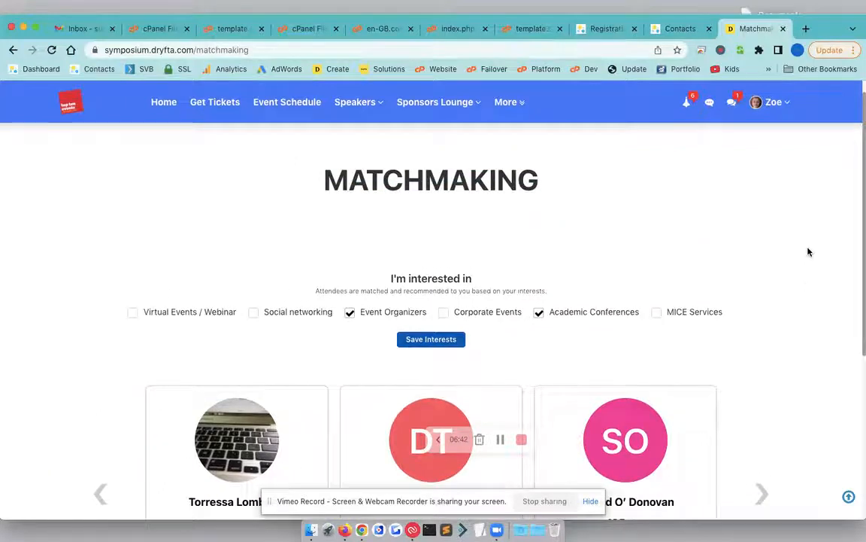
scroll(809, 252, "down", 5)
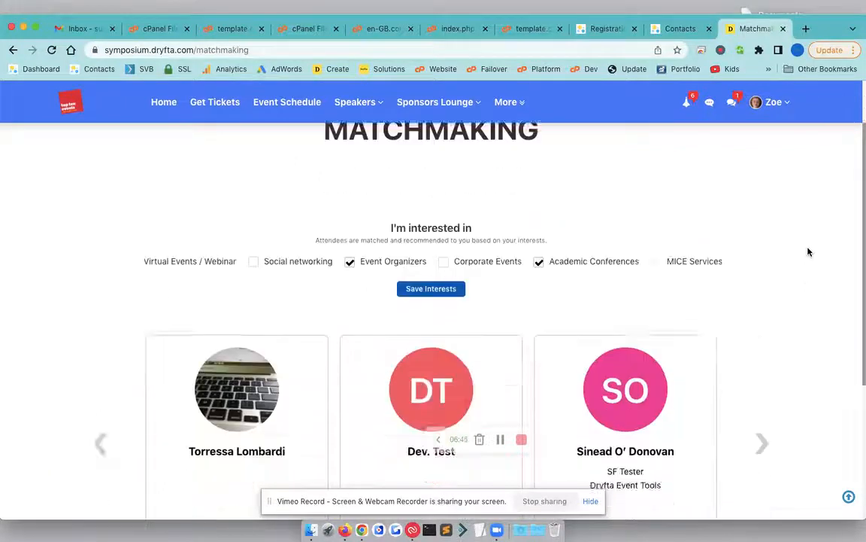
scroll(799, 305, "down", 2)
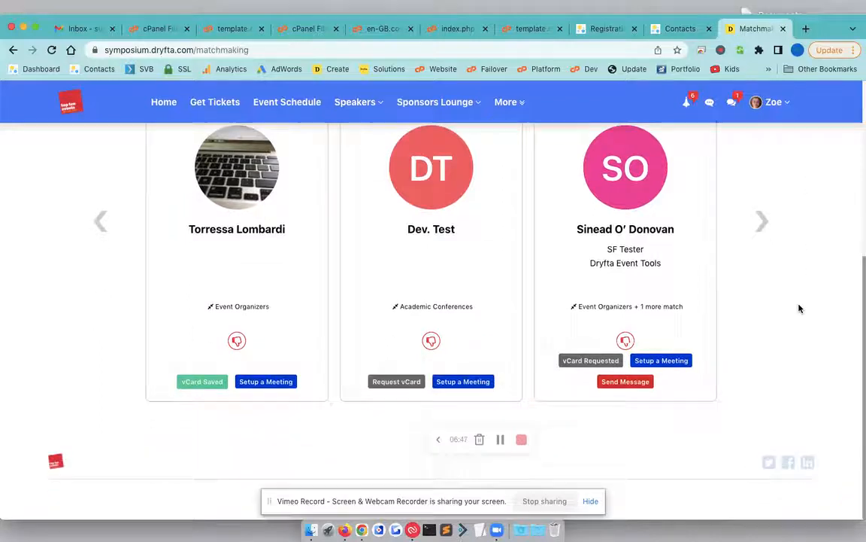
left_click(626, 381)
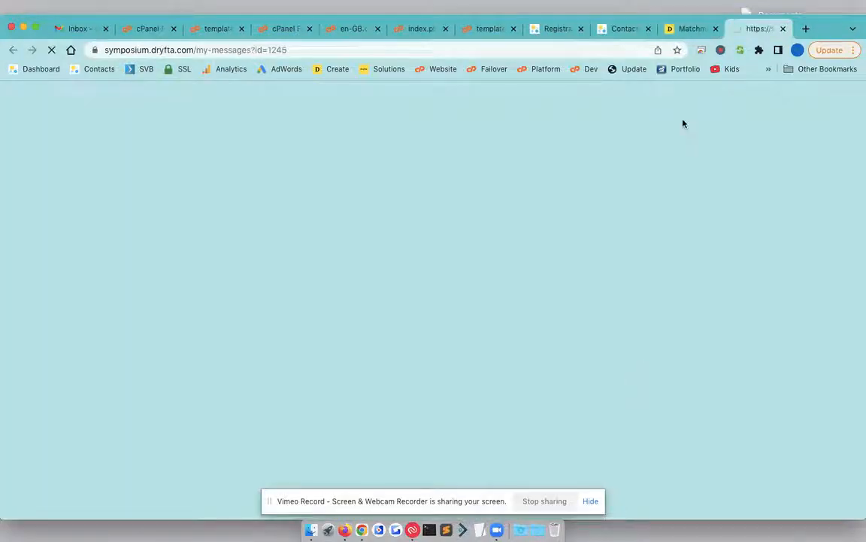